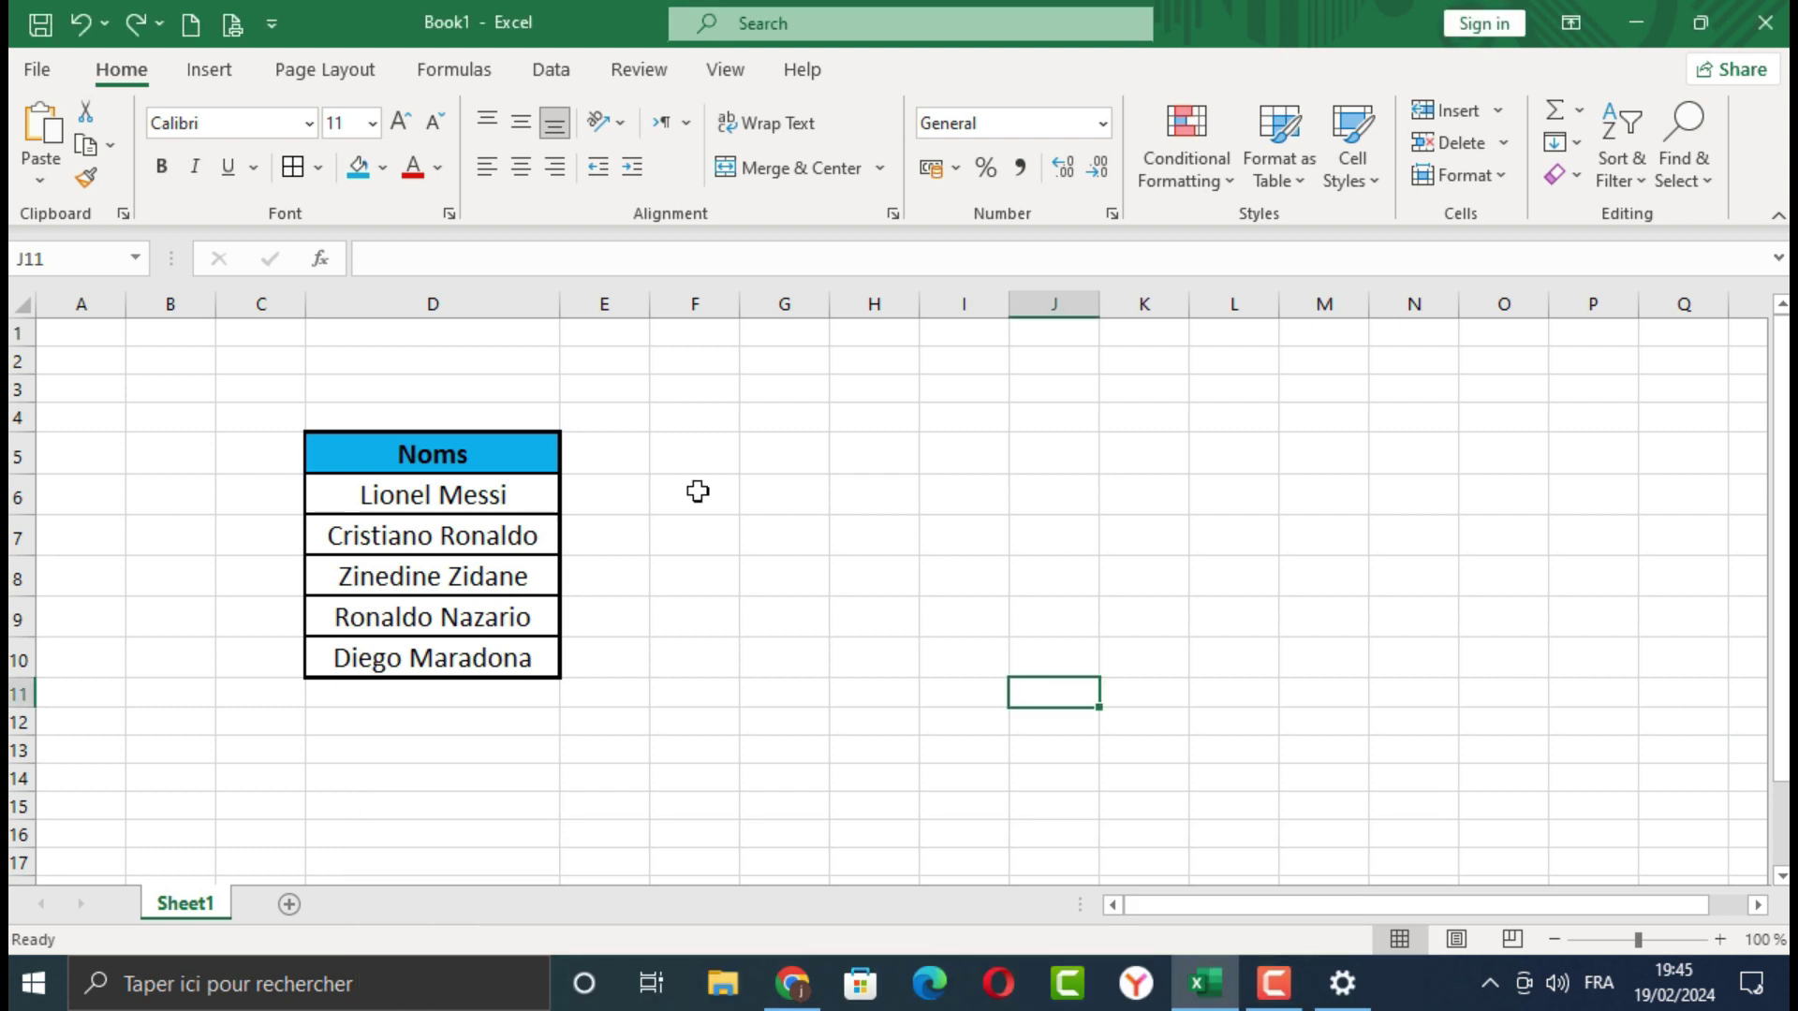
# Insert a comment on Lionel Messi's cell D6 and clear its default author text
pyautogui.click(544, 492)
pyautogui.click(1066, 533)
pyautogui.click(529, 494)
pyautogui.rightClick(759, 497)
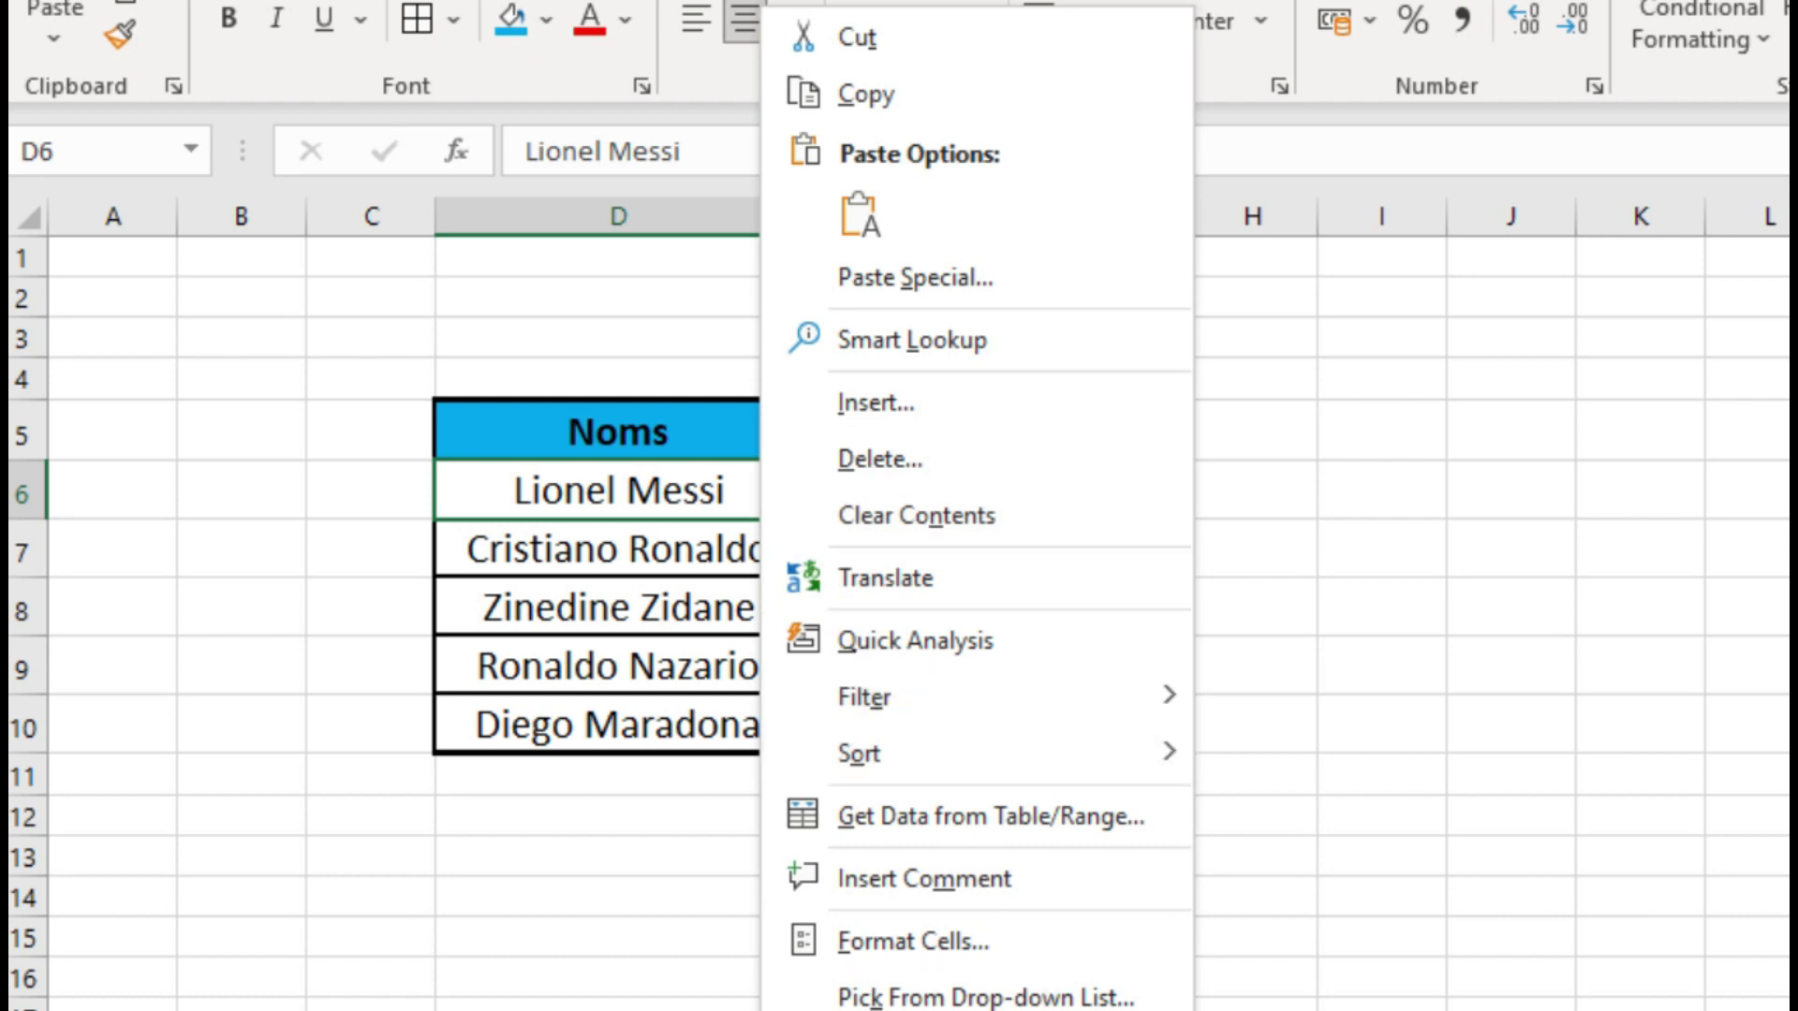
pyautogui.click(897, 887)
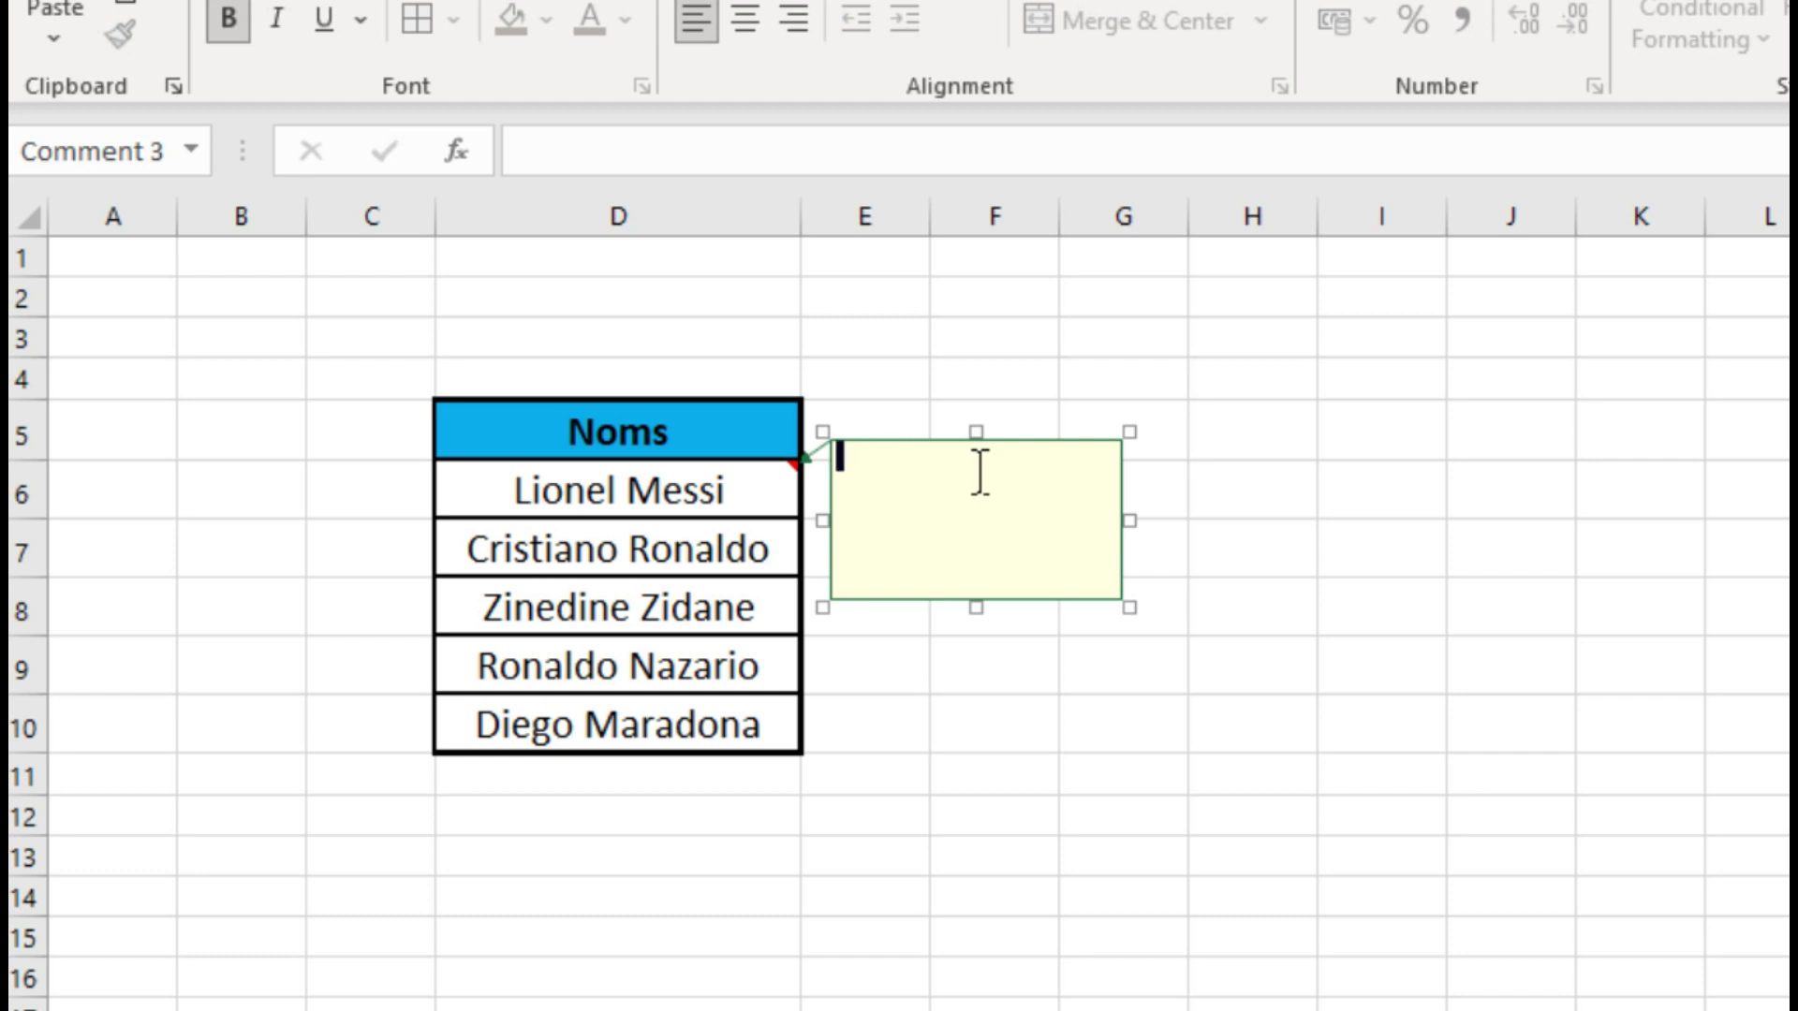
pyautogui.hotkey('ctrl', 'b')
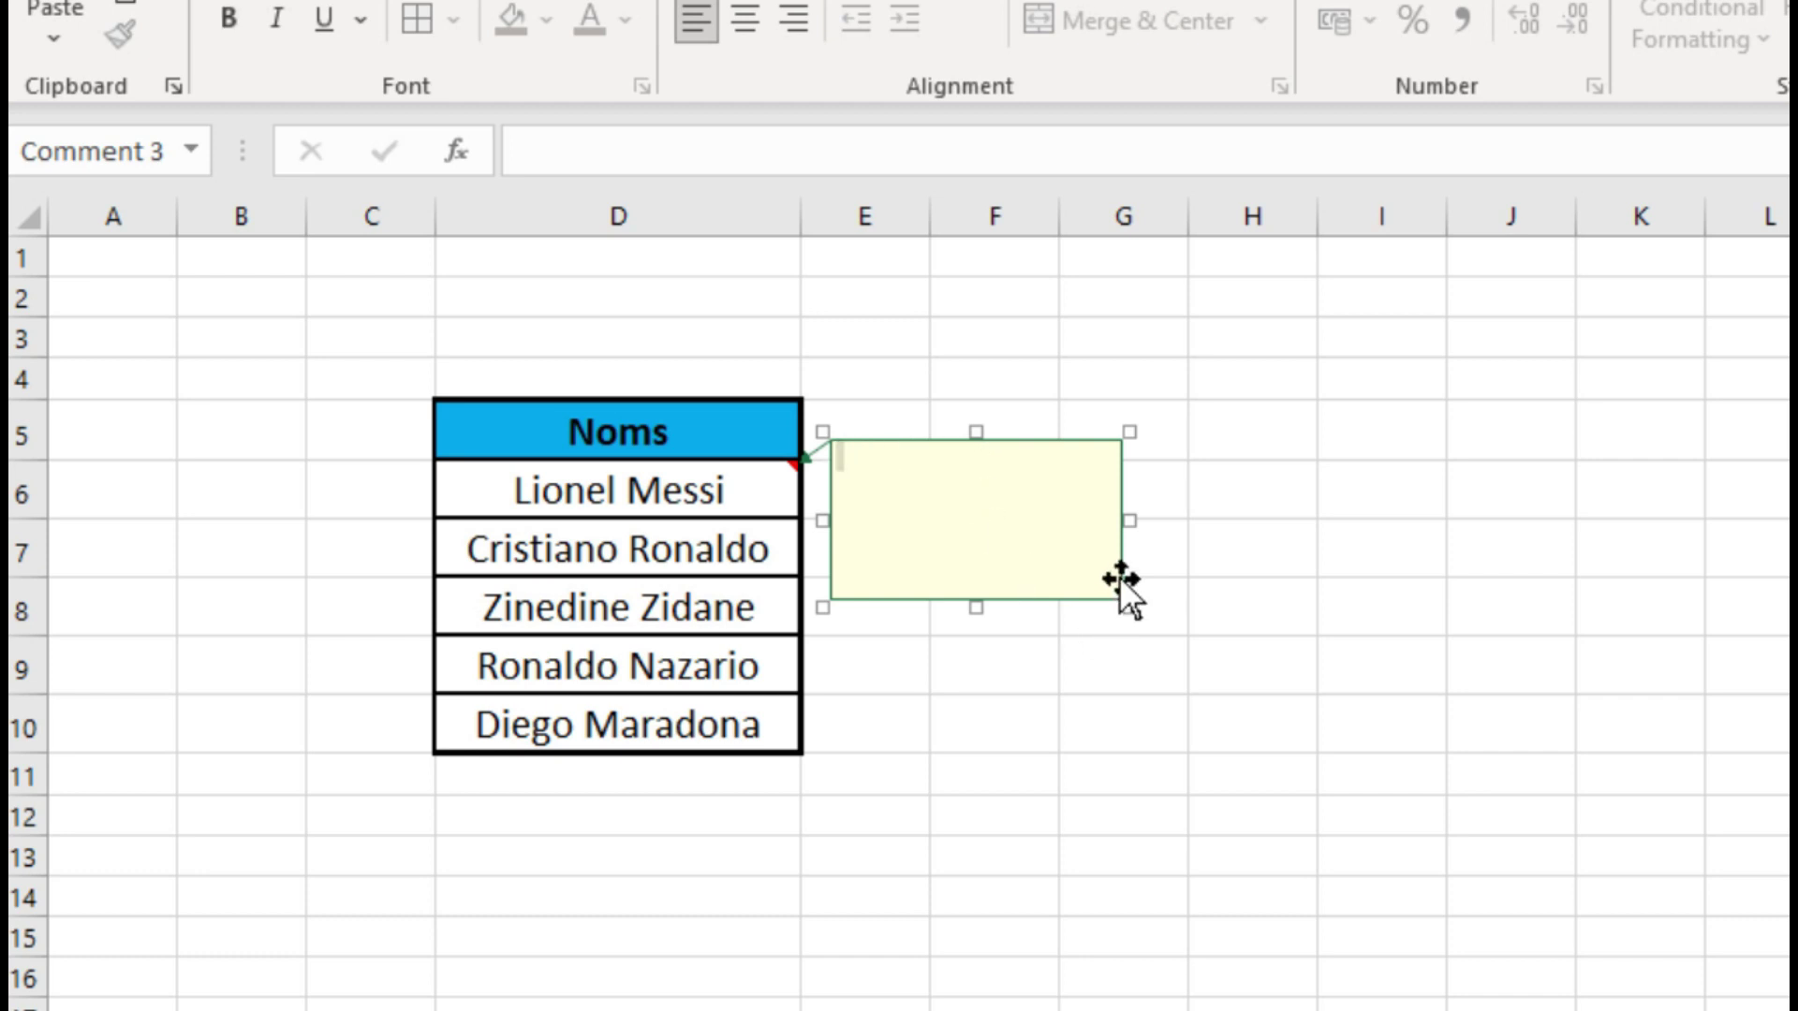
# Open Fill Effects for the D6 comment from Format Comment's Colors and Lines fill colour
pyautogui.rightClick(1120, 576)
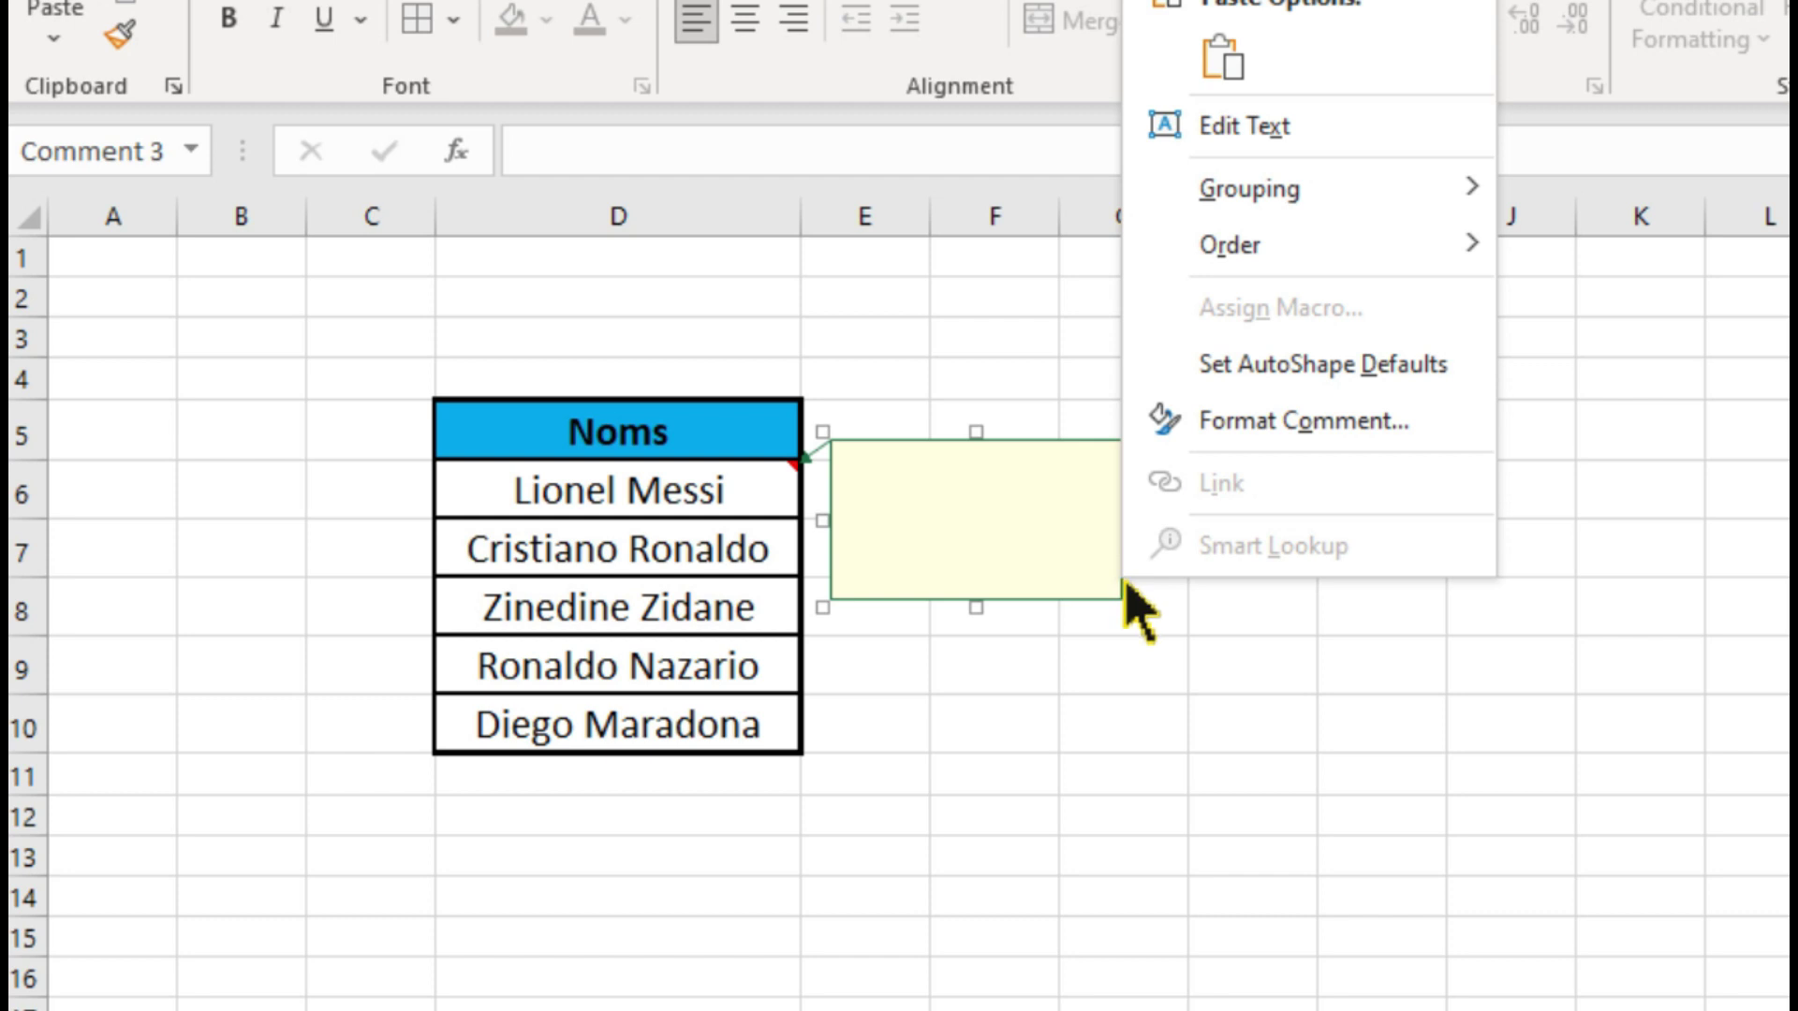
pyautogui.click(1234, 431)
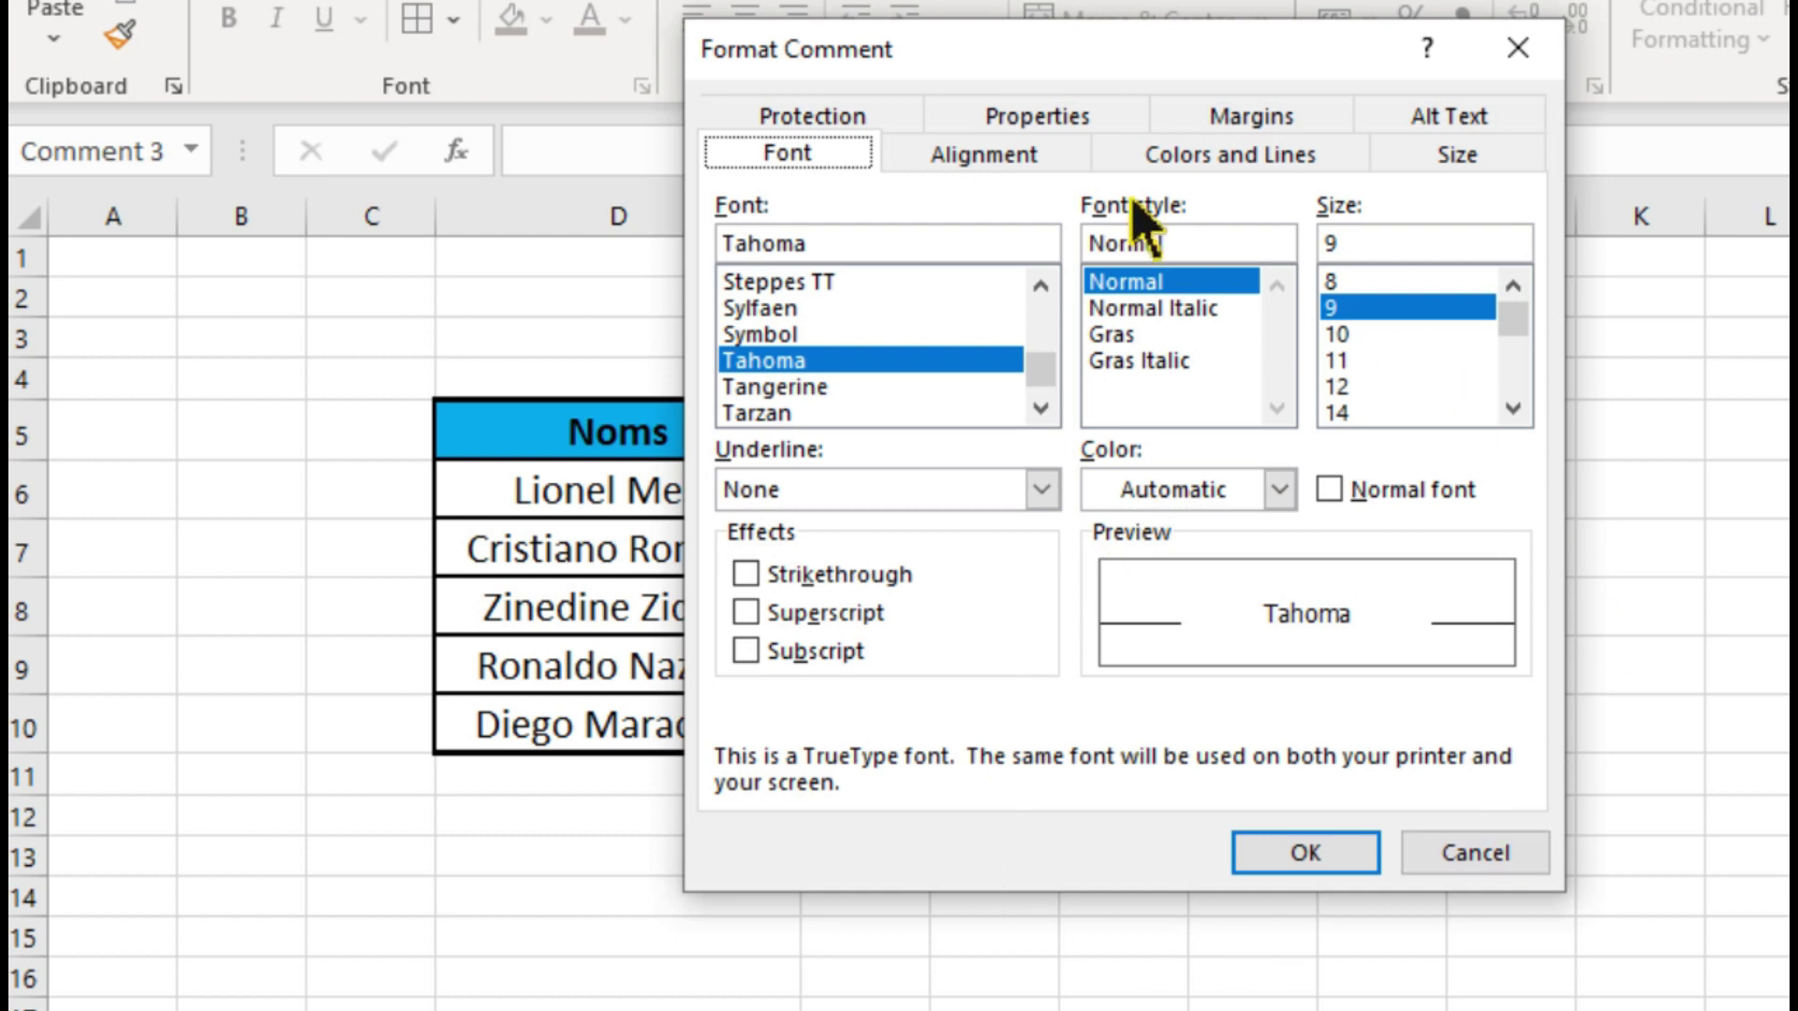
pyautogui.click(1231, 155)
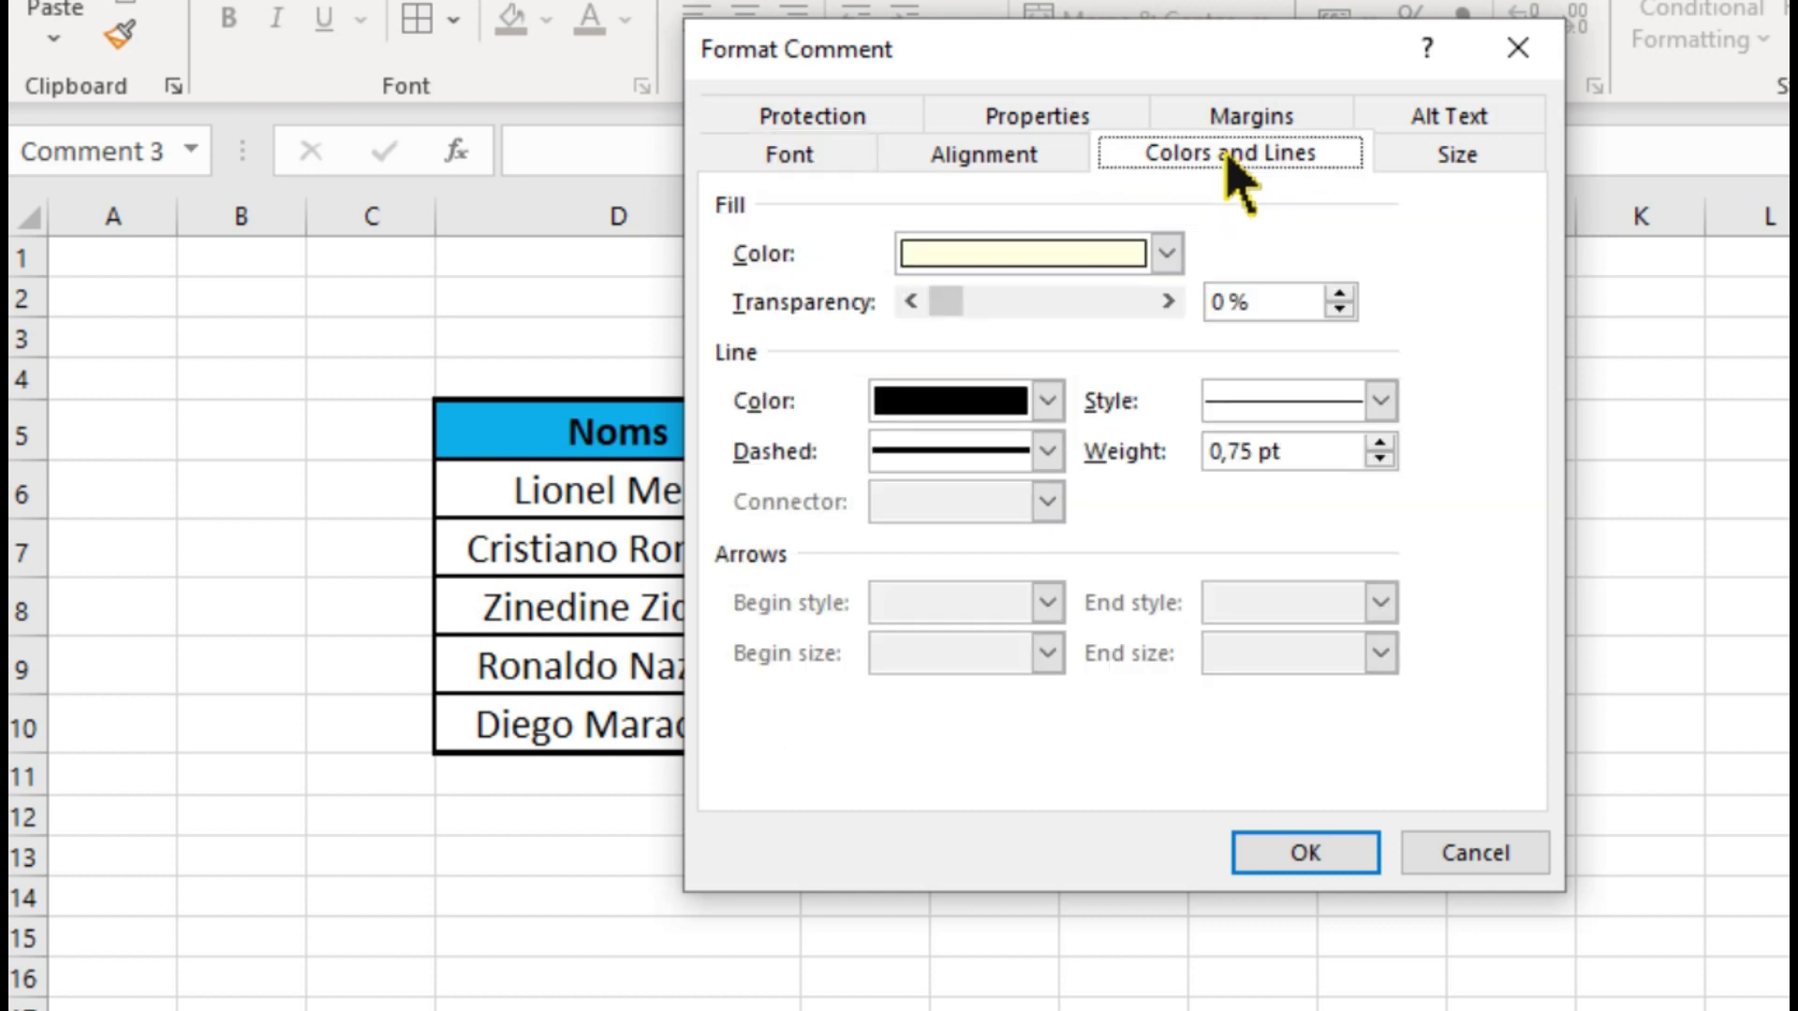
pyautogui.click(1168, 262)
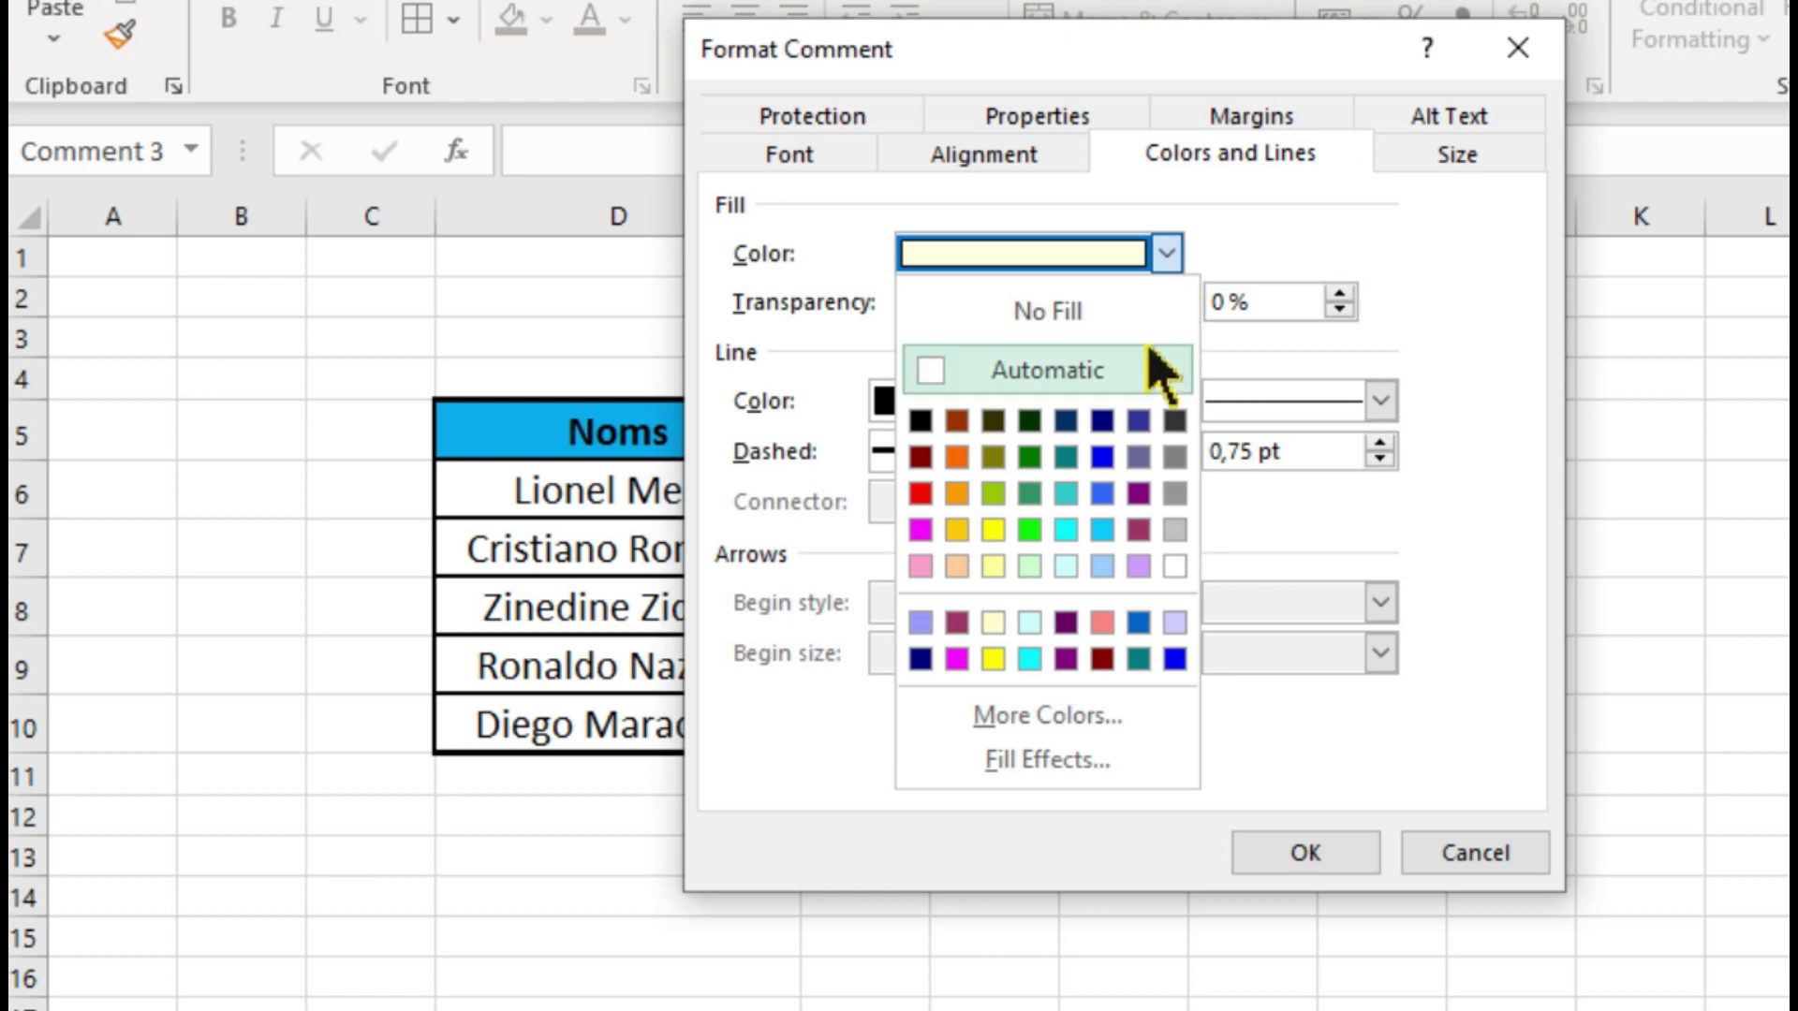
pyautogui.click(1001, 762)
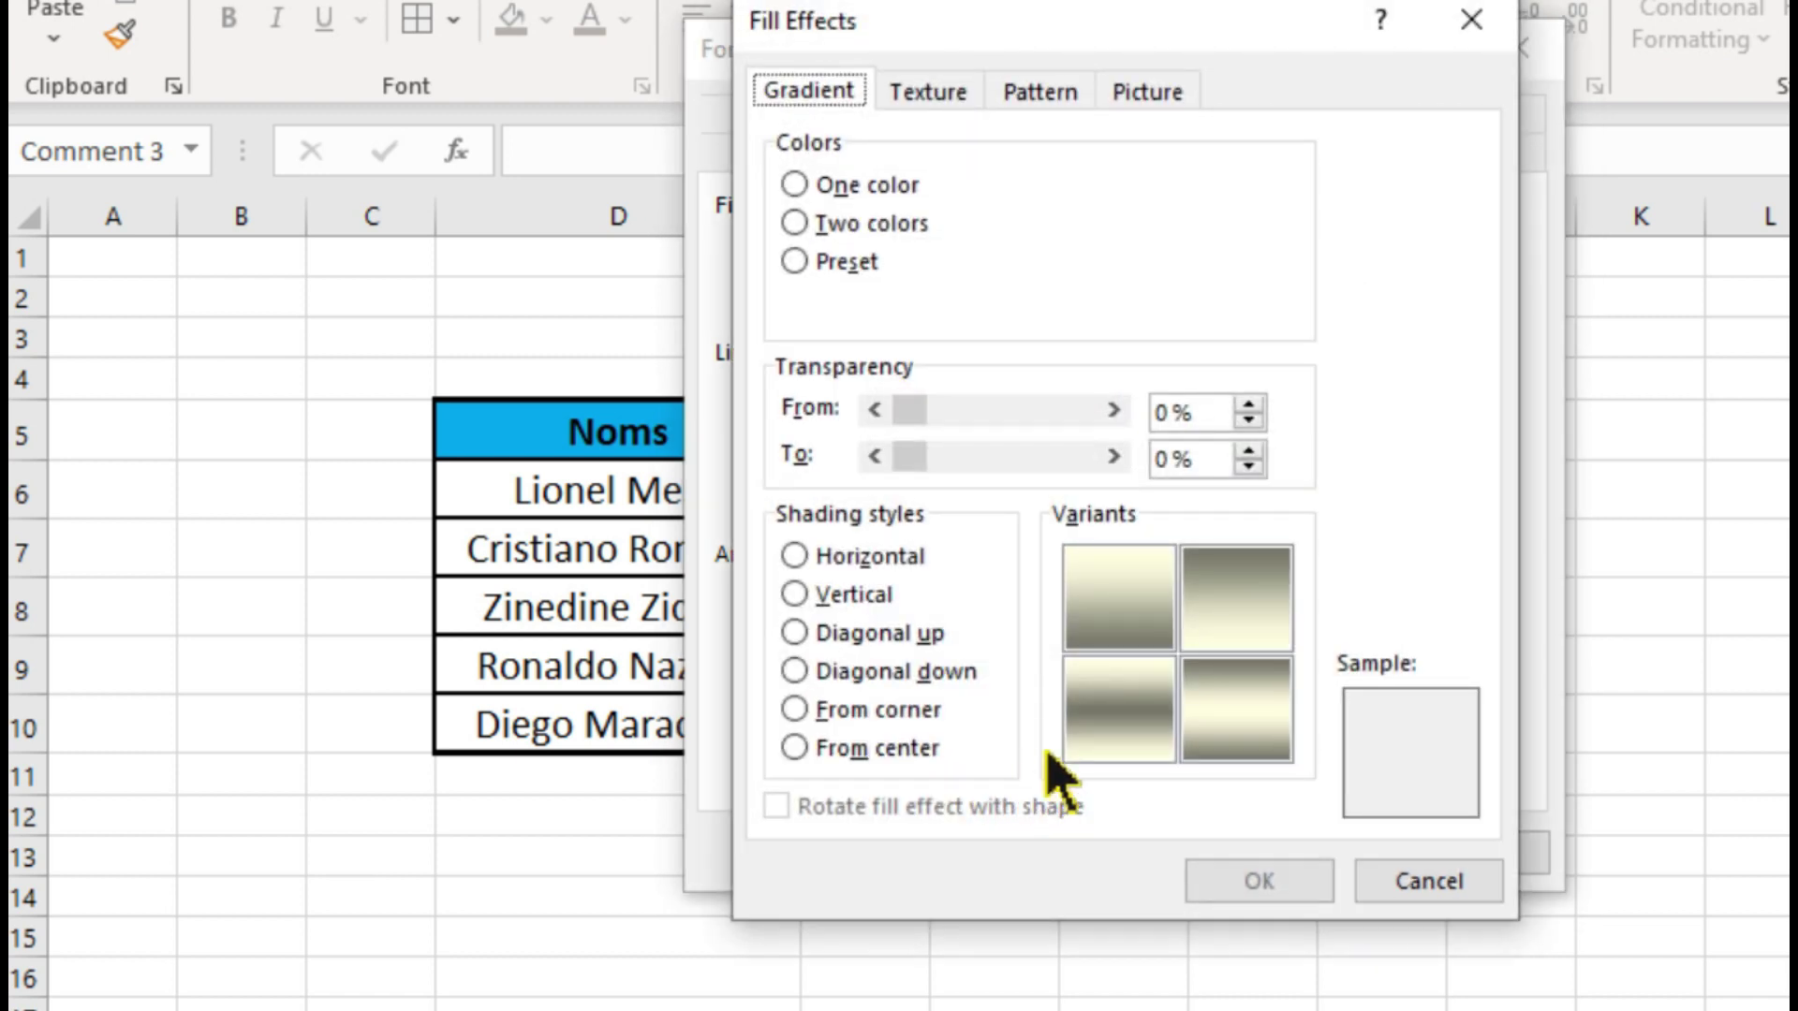
# Fill the D6 comment with the MESSI.jpg photo as a picture fill
pyautogui.click(1160, 102)
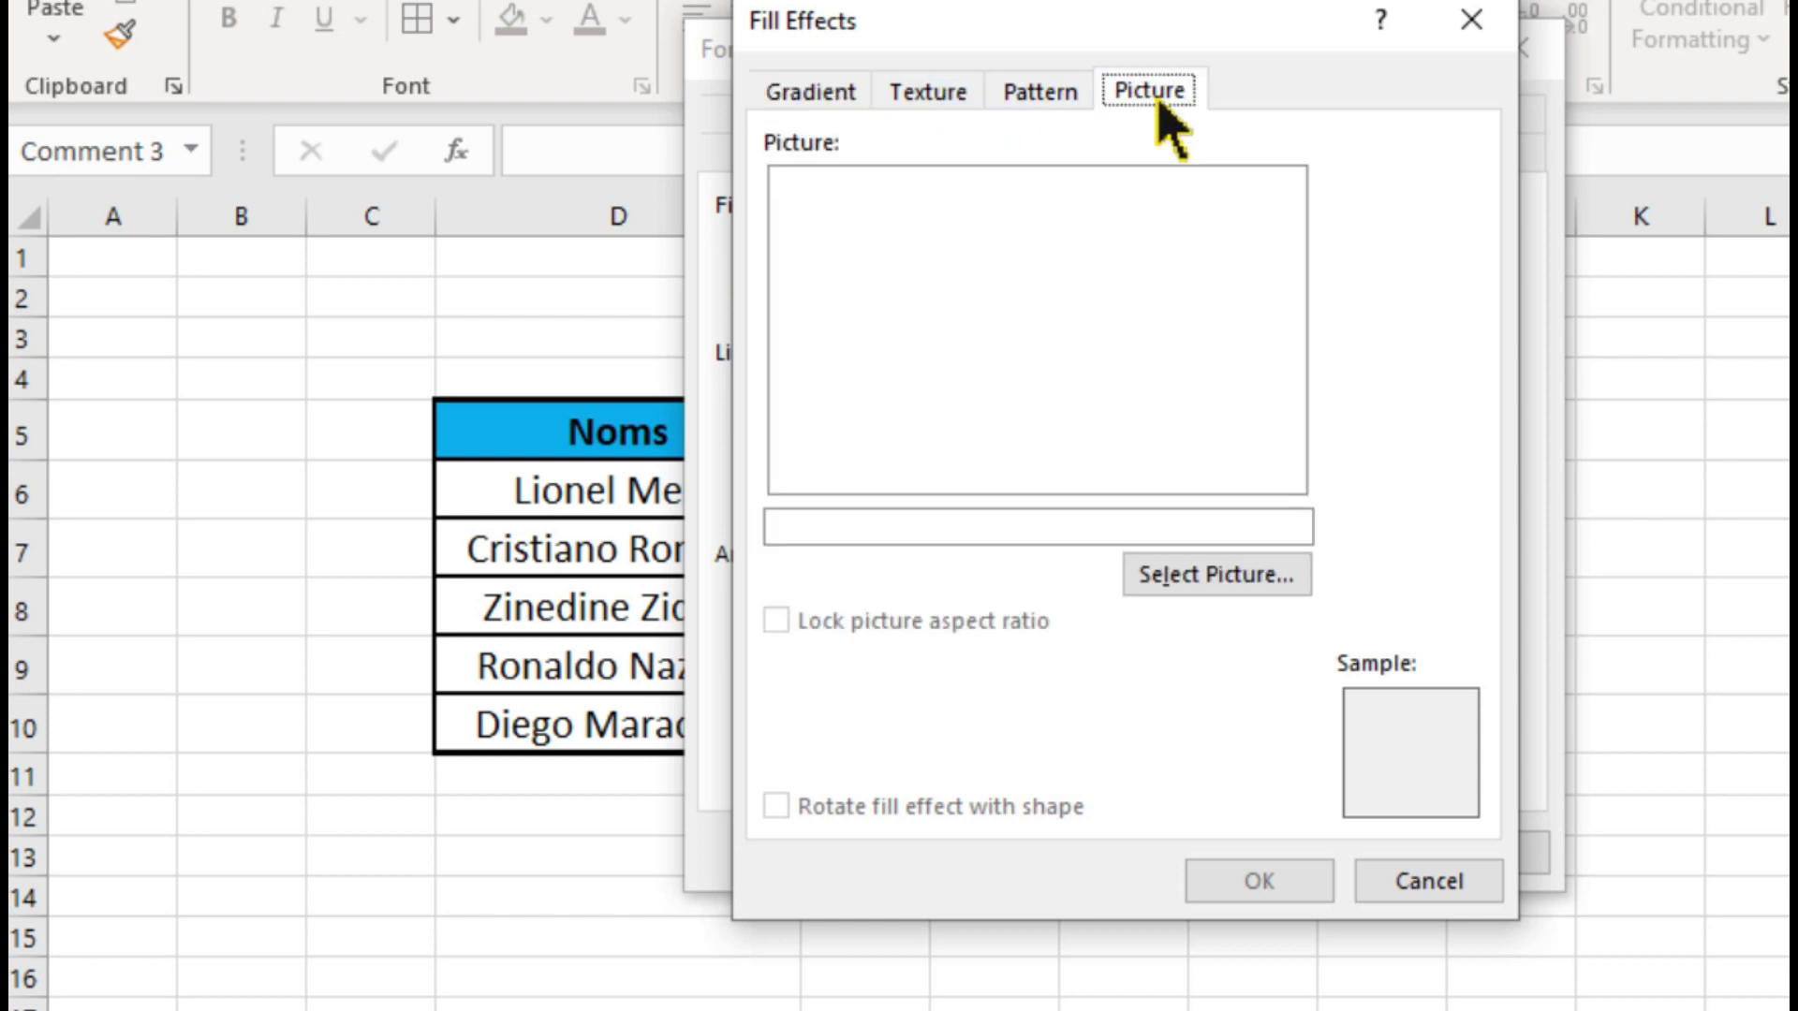
pyautogui.click(1190, 580)
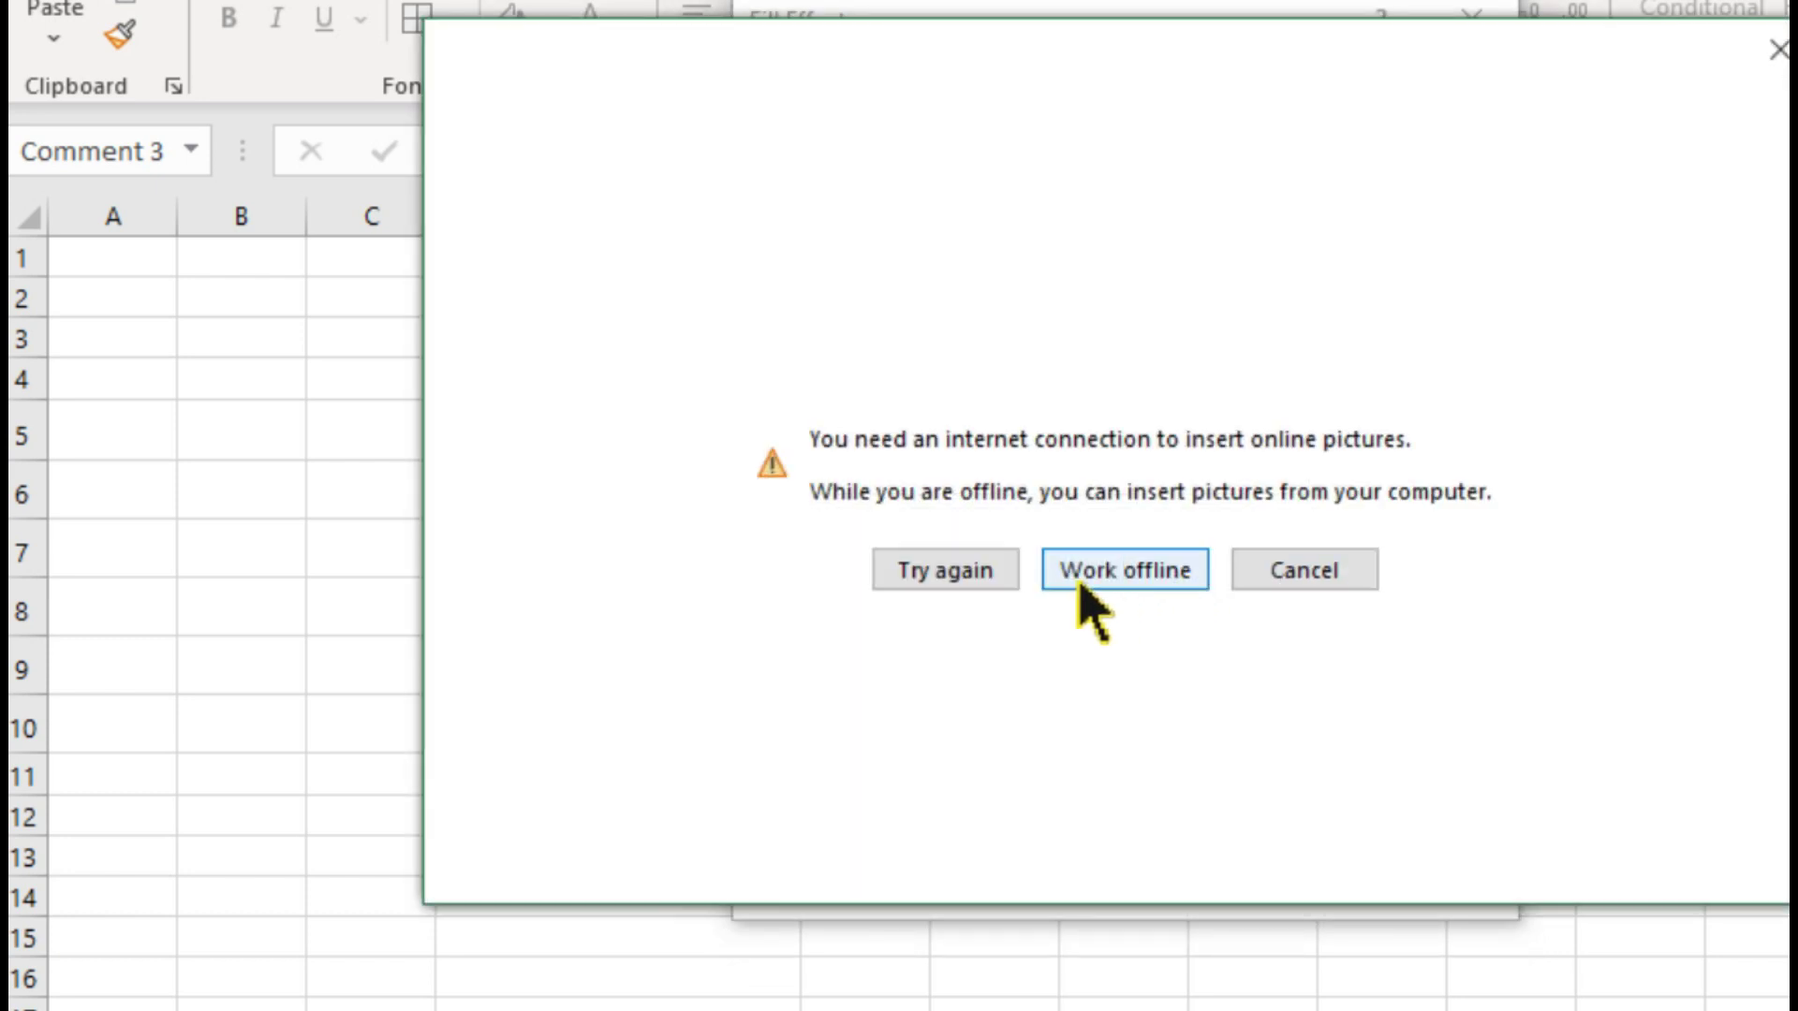
pyautogui.click(1143, 574)
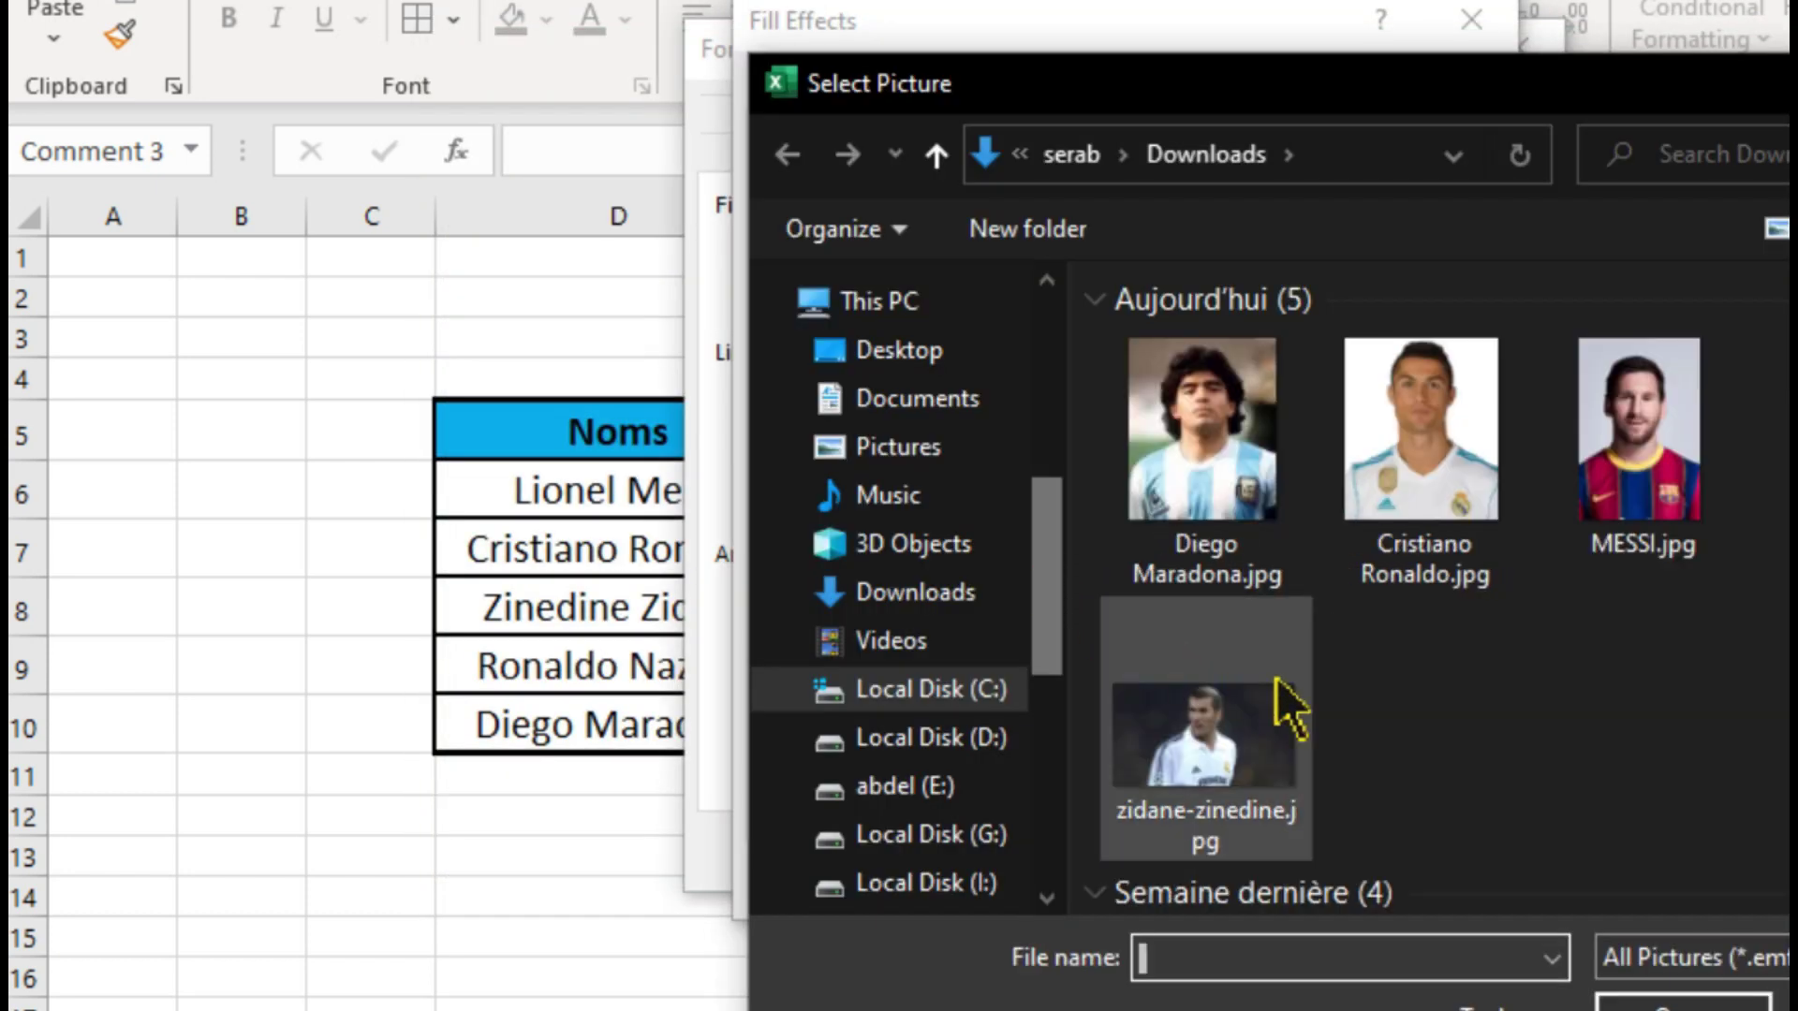
pyautogui.click(1630, 463)
pyautogui.click(1682, 1004)
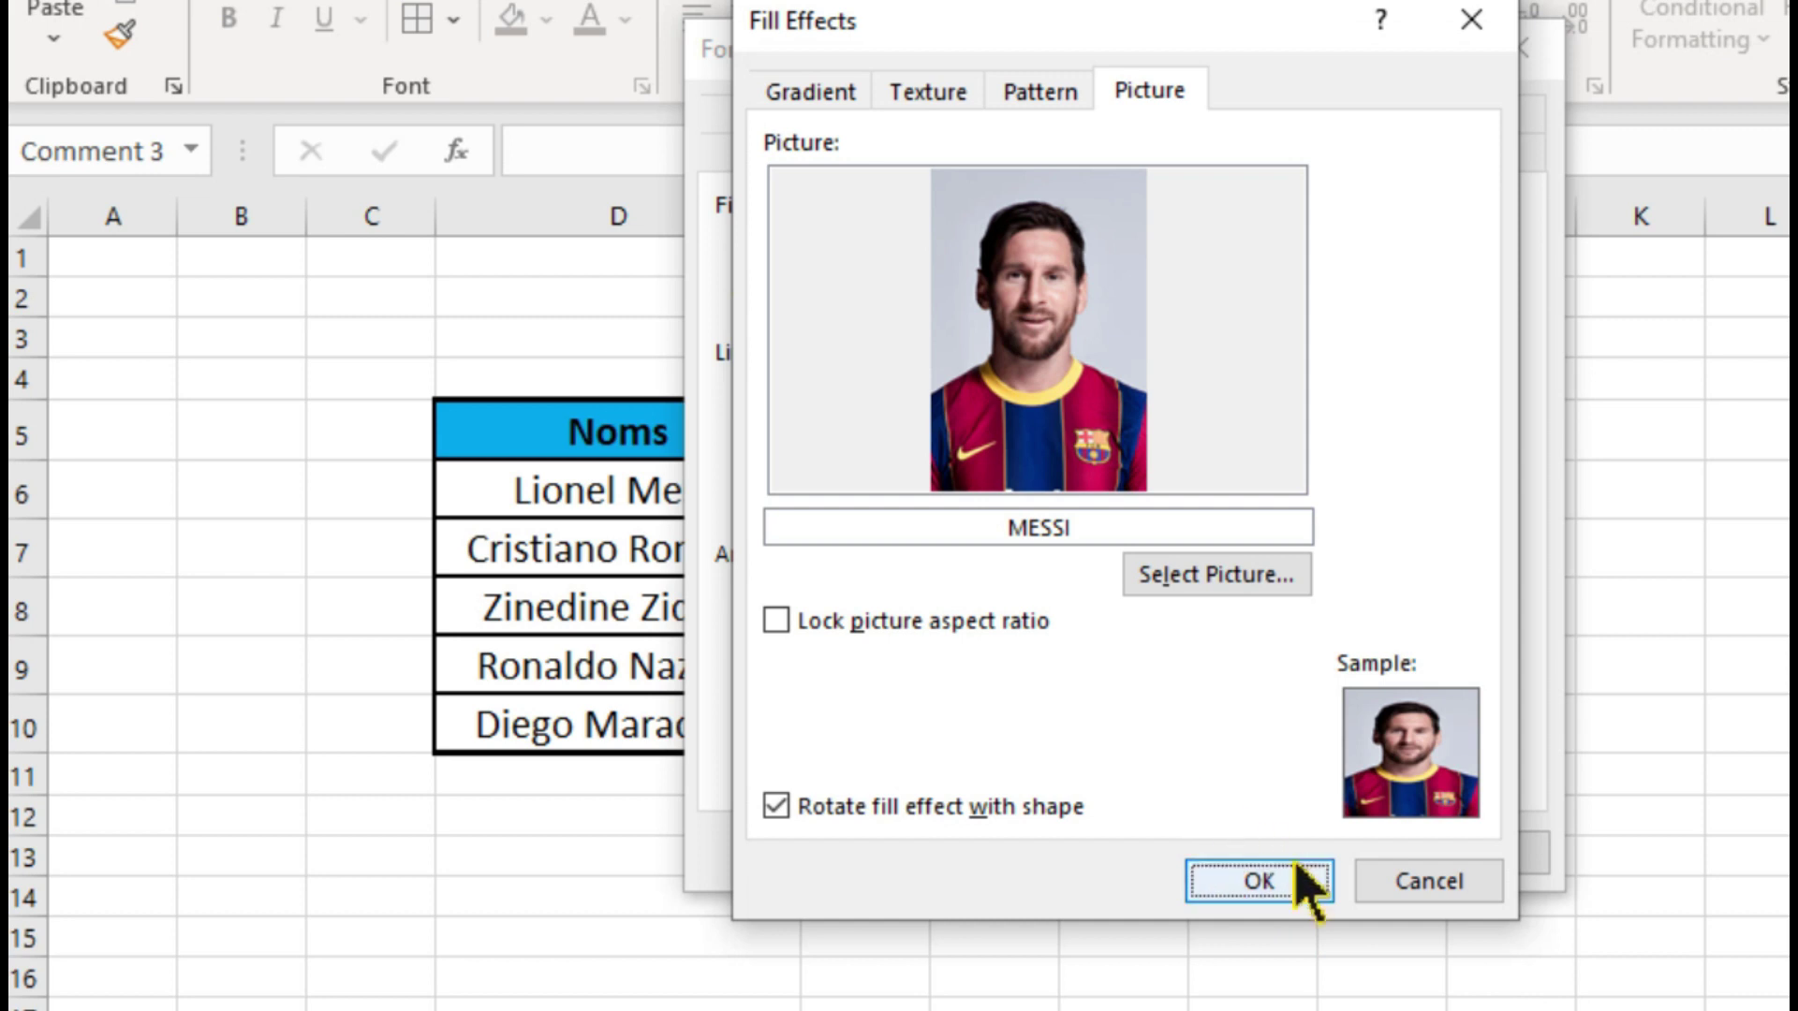
pyautogui.click(1283, 885)
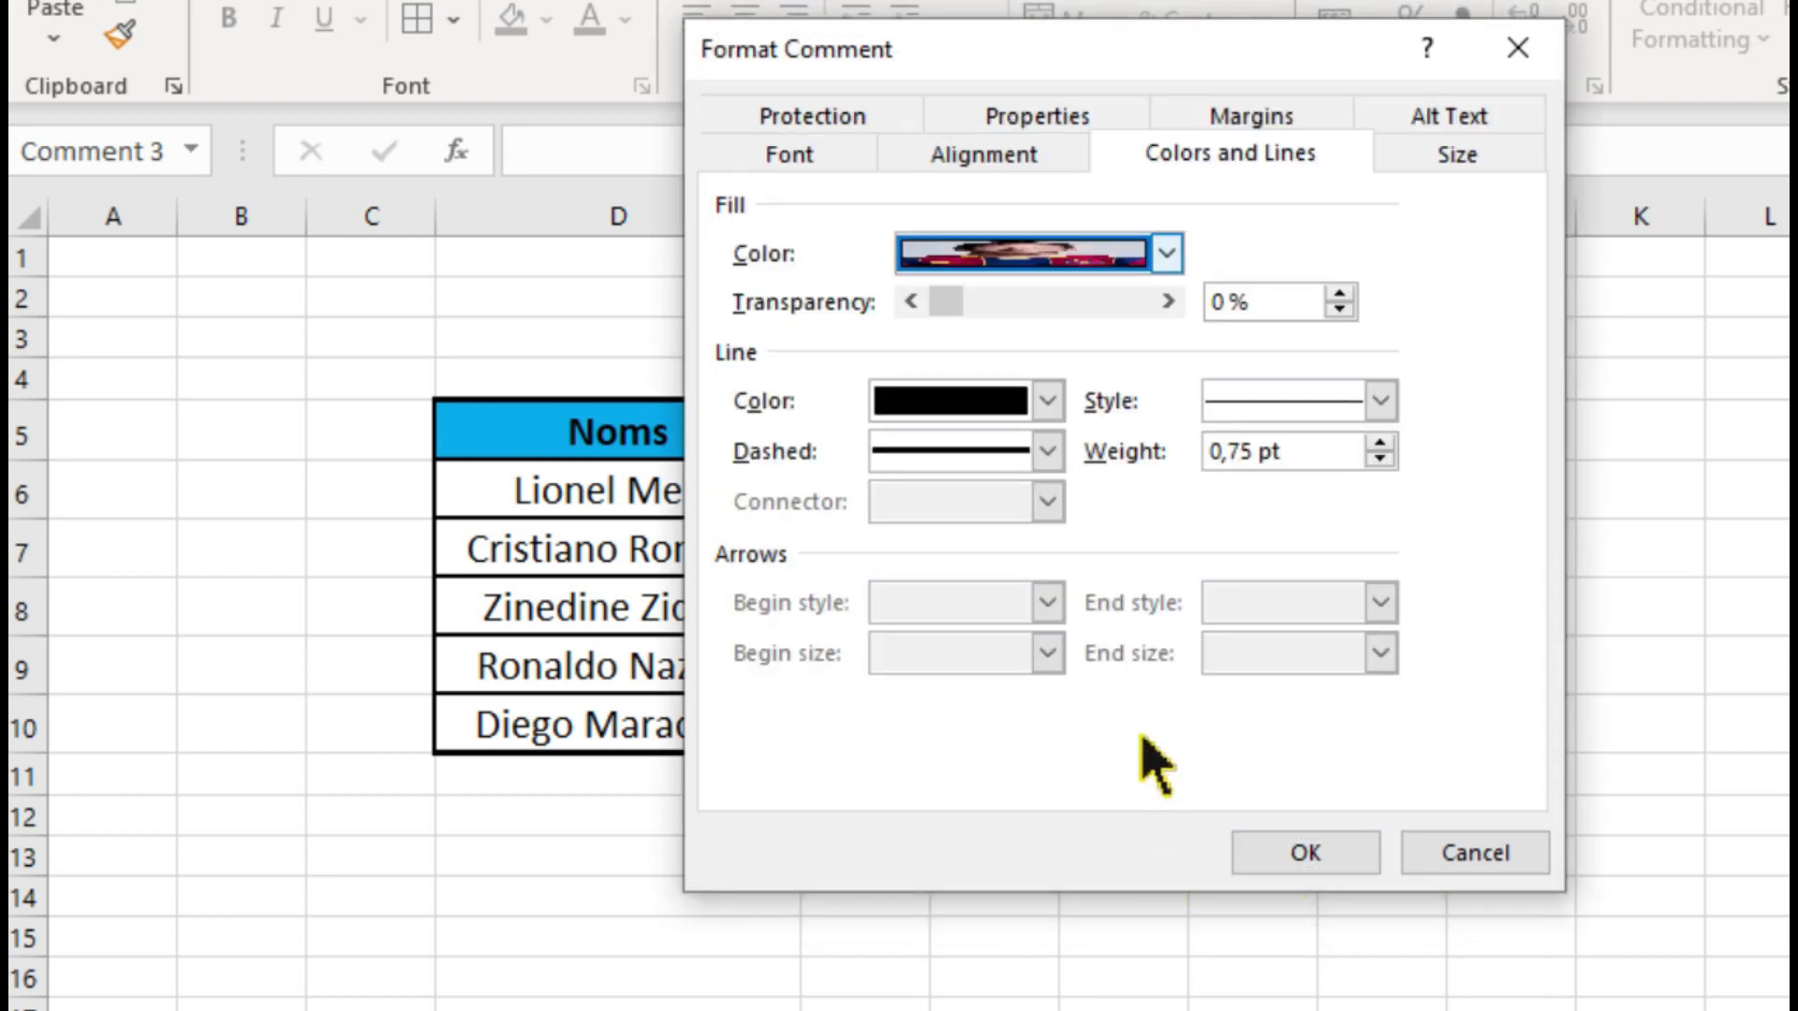
pyautogui.click(1308, 857)
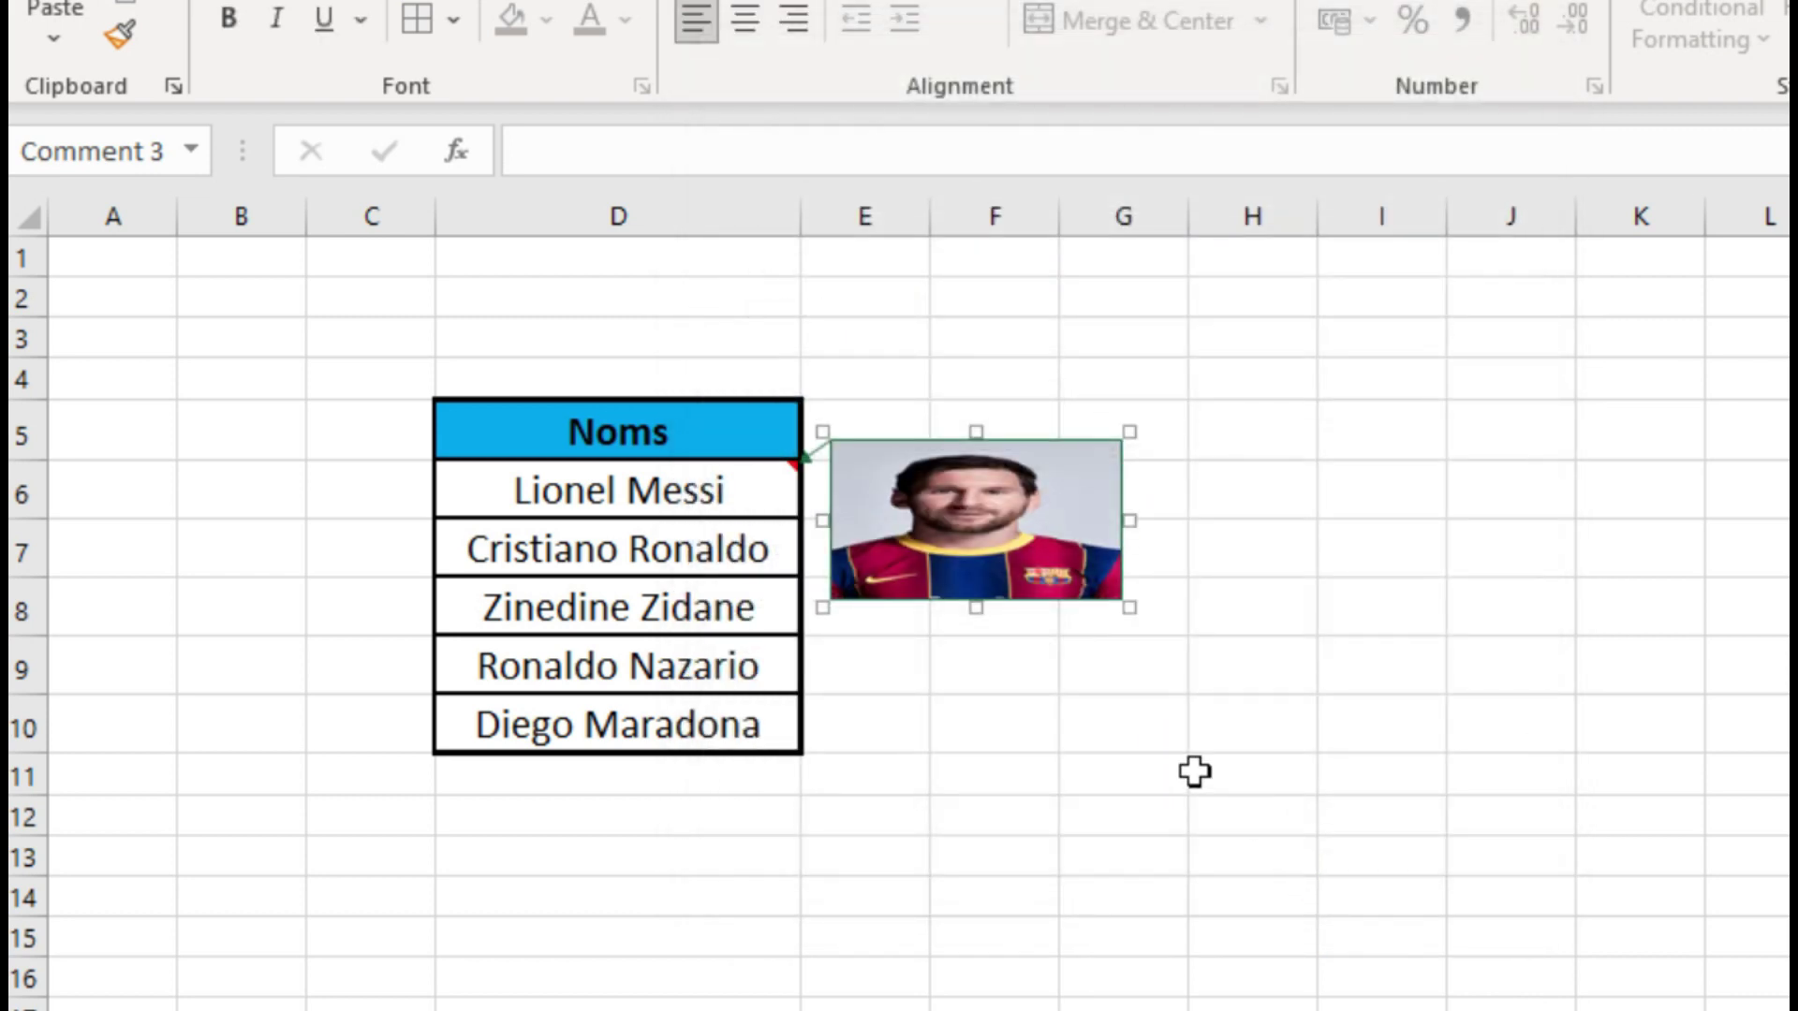
# Resize Messi's photo comment into a narrower, taller portrait box
pyautogui.moveTo(1101, 522); pyautogui.dragTo(1056, 521)
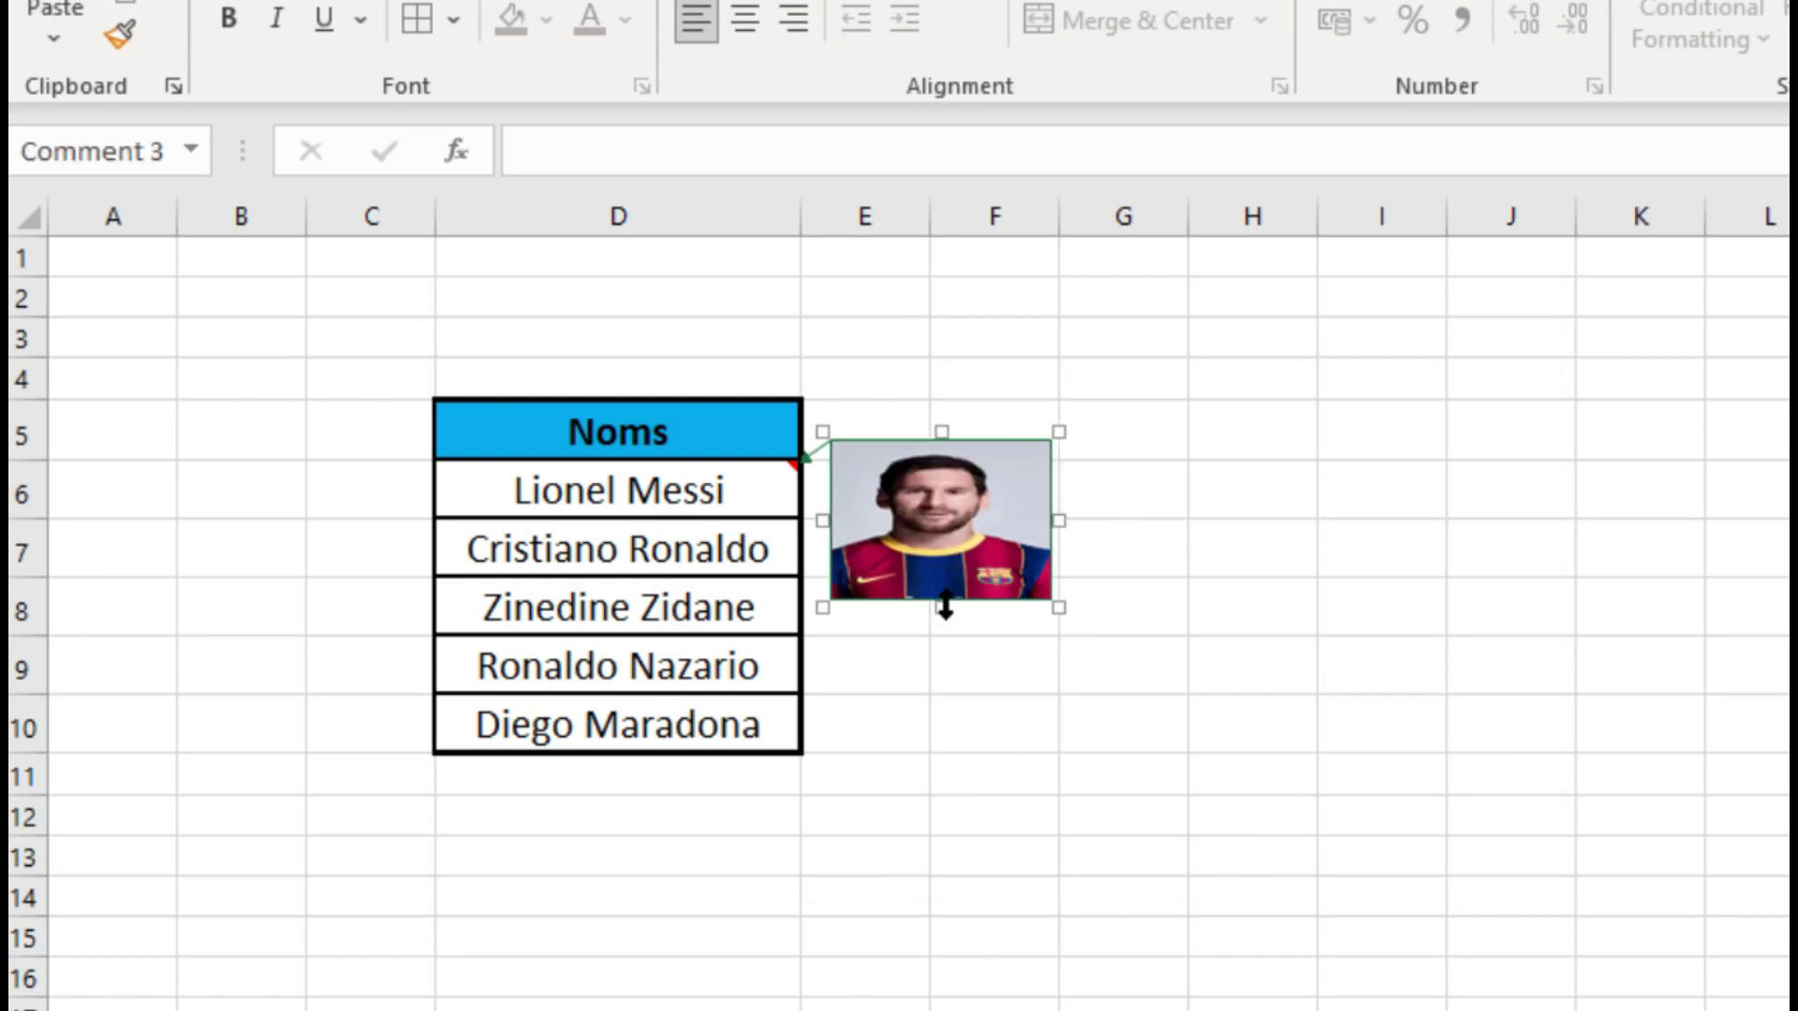
pyautogui.moveTo(945, 607); pyautogui.dragTo(943, 655)
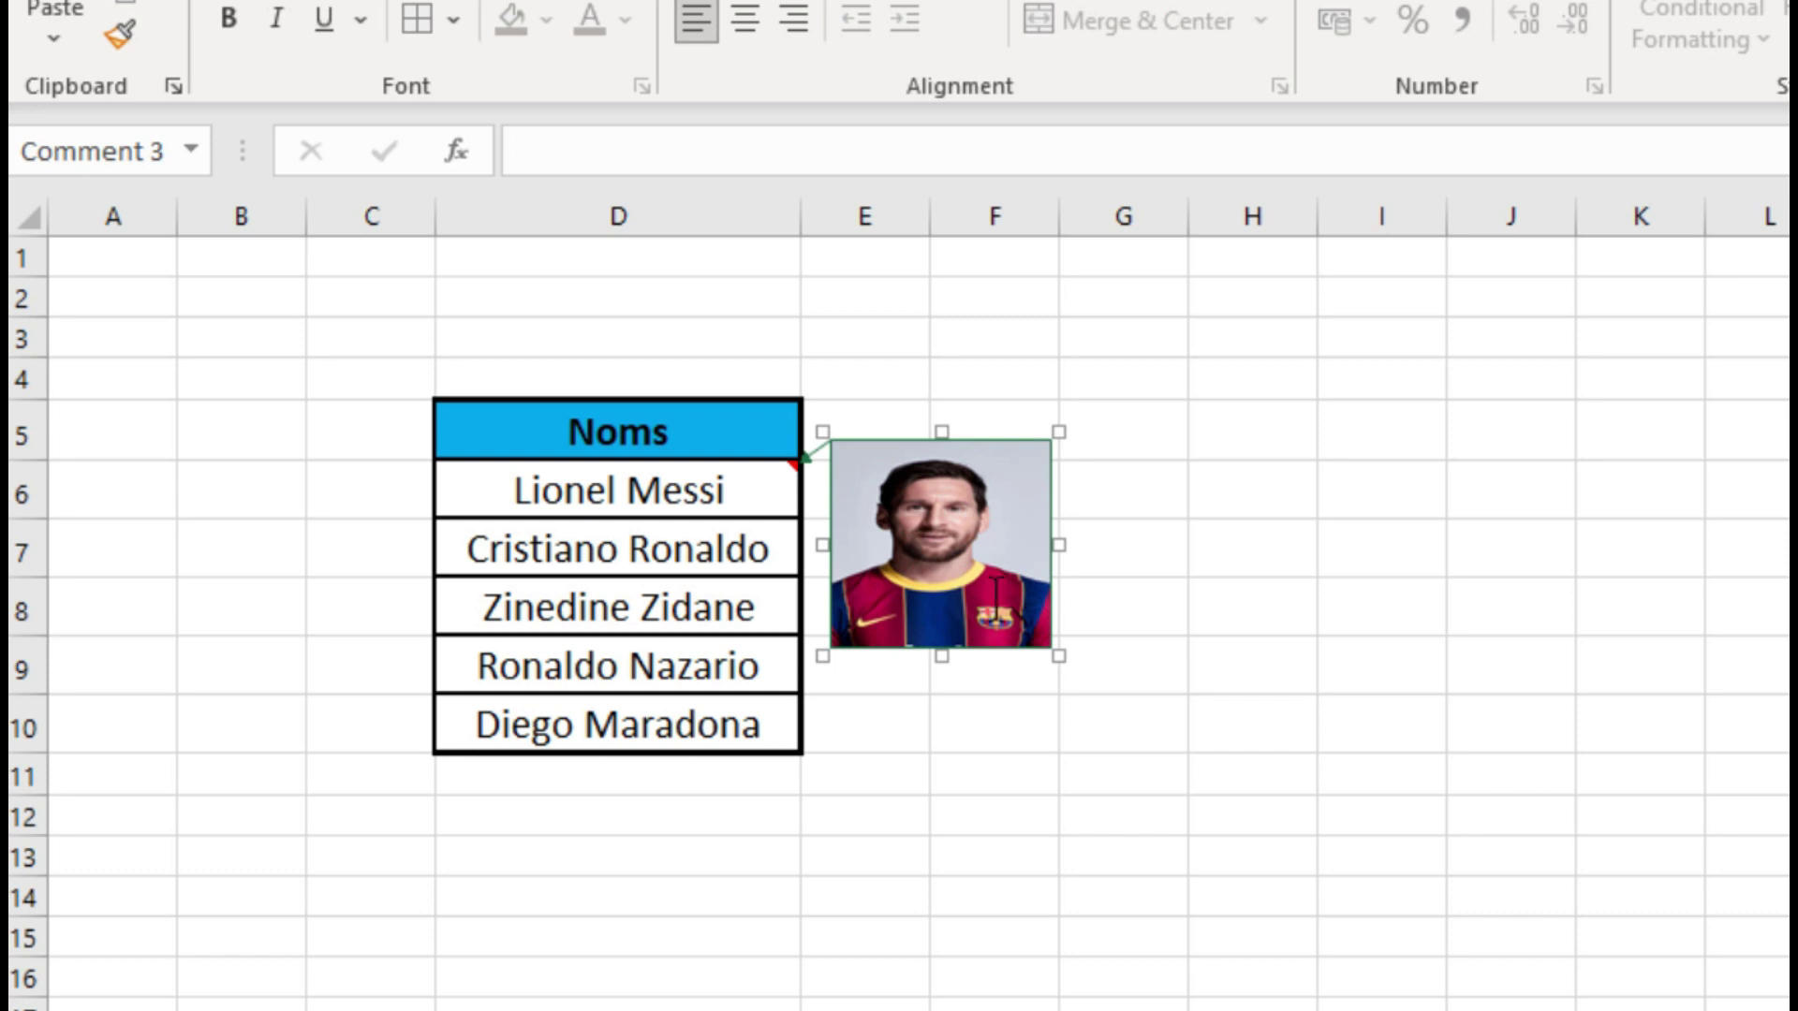
pyautogui.click(750, 546)
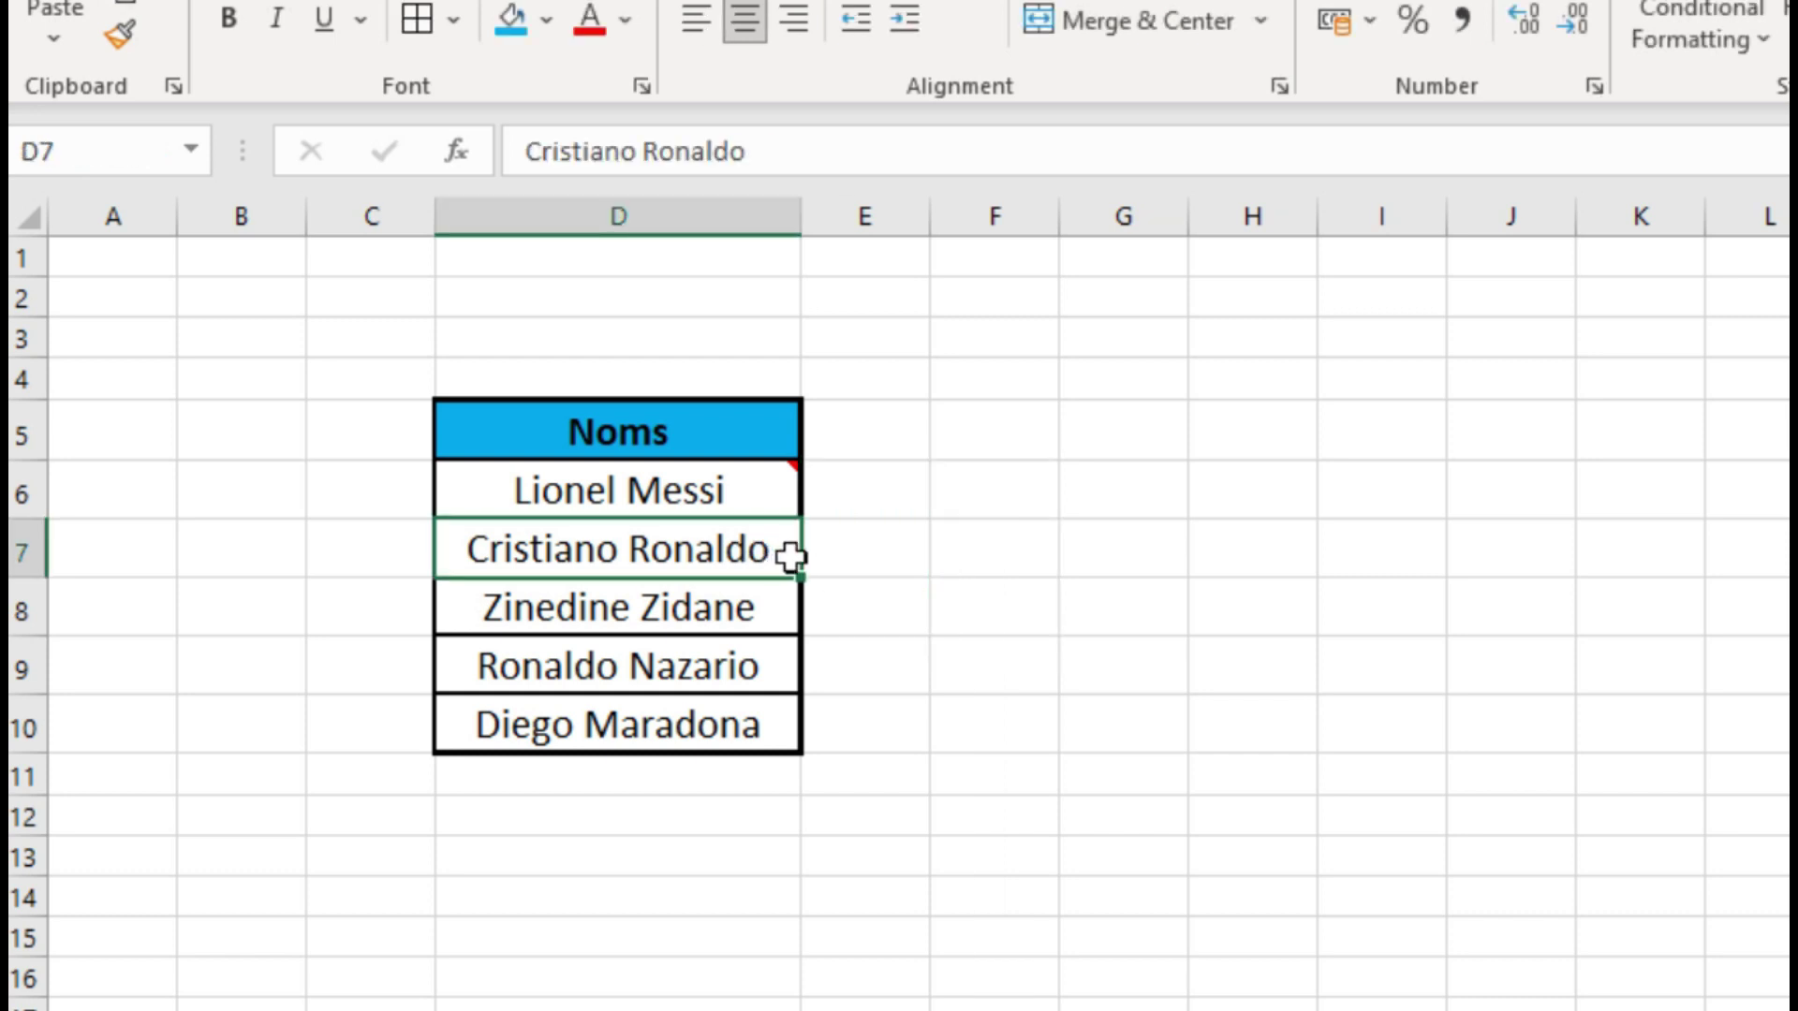
# Add a comment to Cristiano Ronaldo's cell D7 with the author name cleared
pyautogui.rightClick(792, 557)
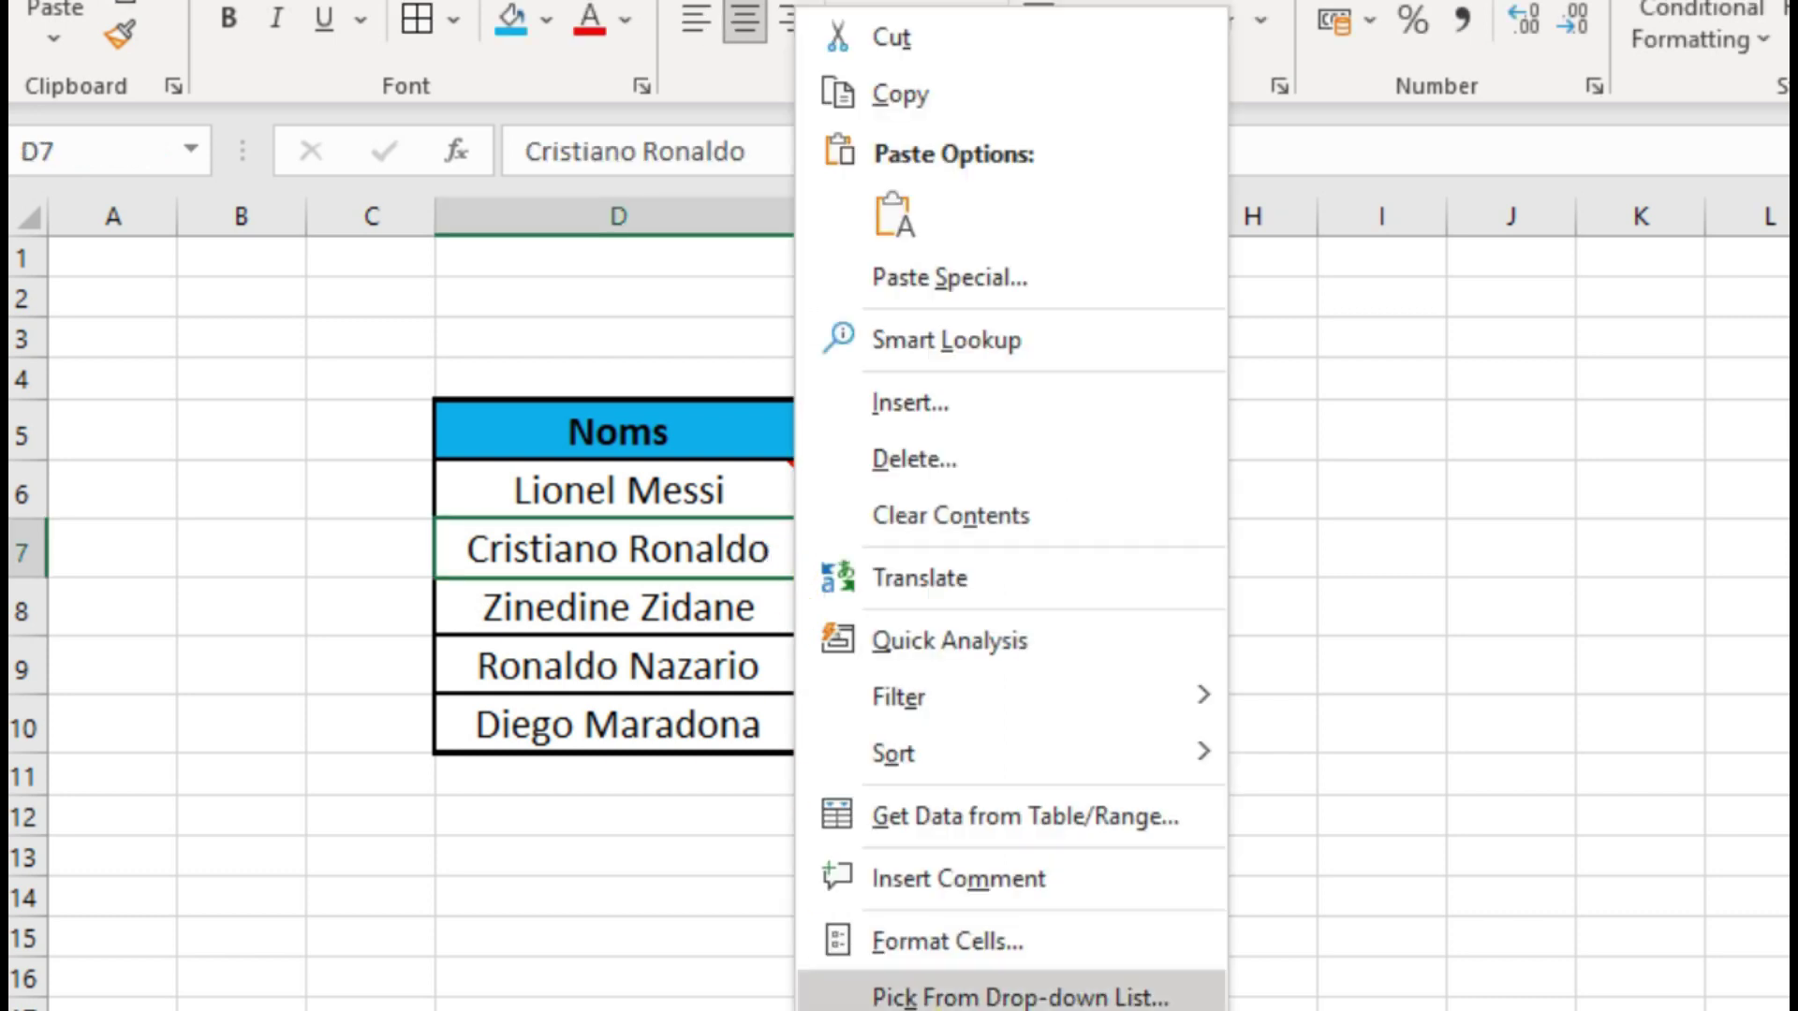
pyautogui.click(957, 879)
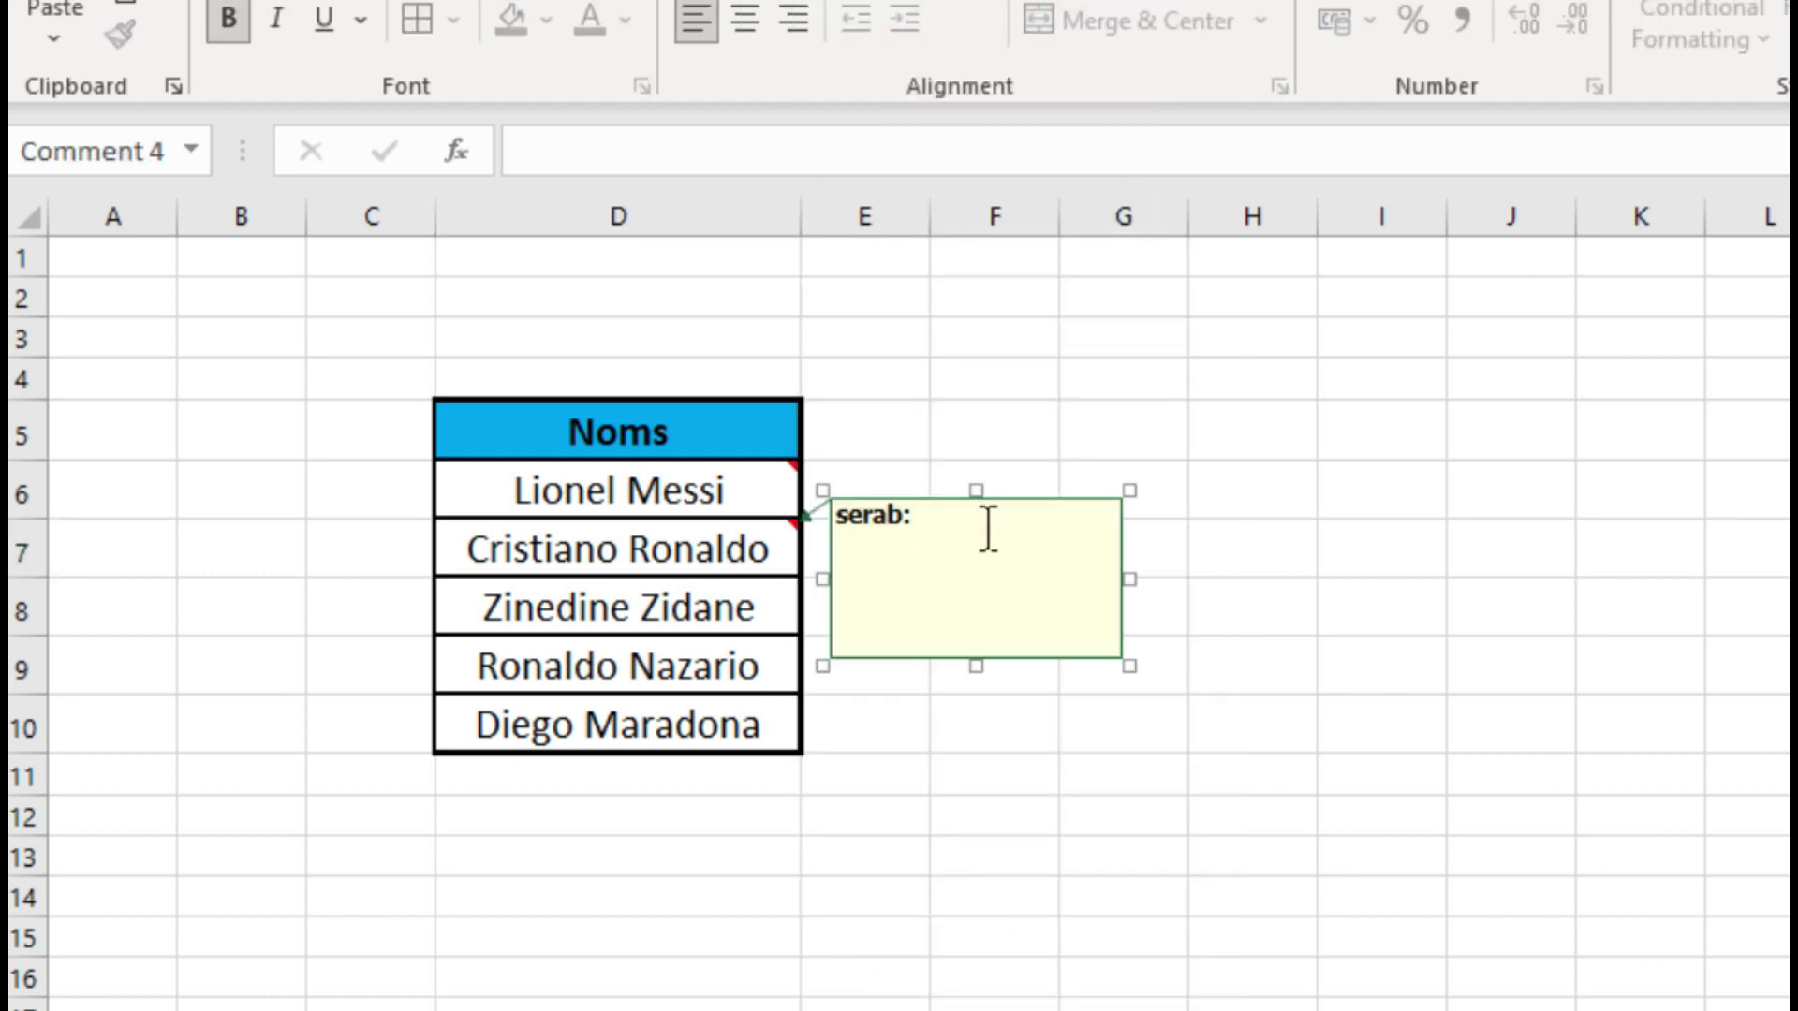
pyautogui.press('BackSpace')
pyautogui.press('BackSpace')
pyautogui.press('BackSpace')
# Fill Cristiano Ronaldo's comment with his photo as a picture fill
pyautogui.rightClick(1124, 602)
pyautogui.click(1309, 444)
pyautogui.click(1164, 249)
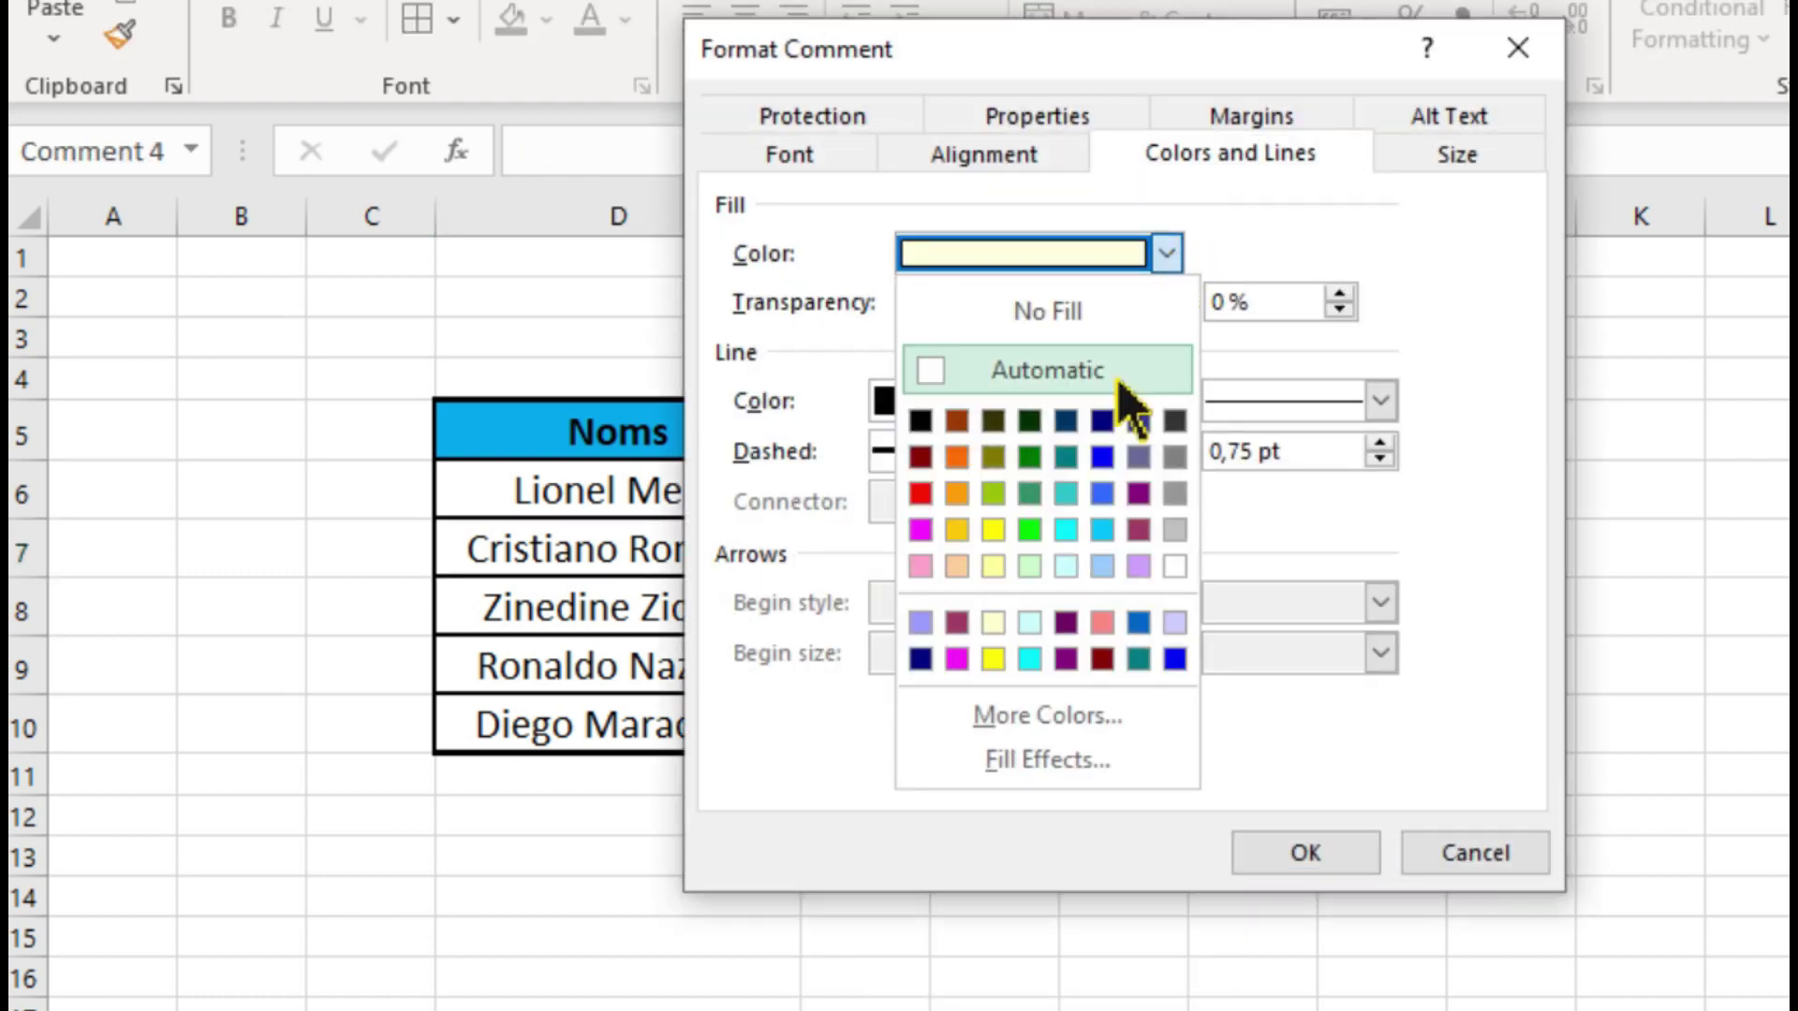
pyautogui.click(1049, 755)
pyautogui.click(1149, 91)
pyautogui.click(1218, 574)
pyautogui.click(1203, 573)
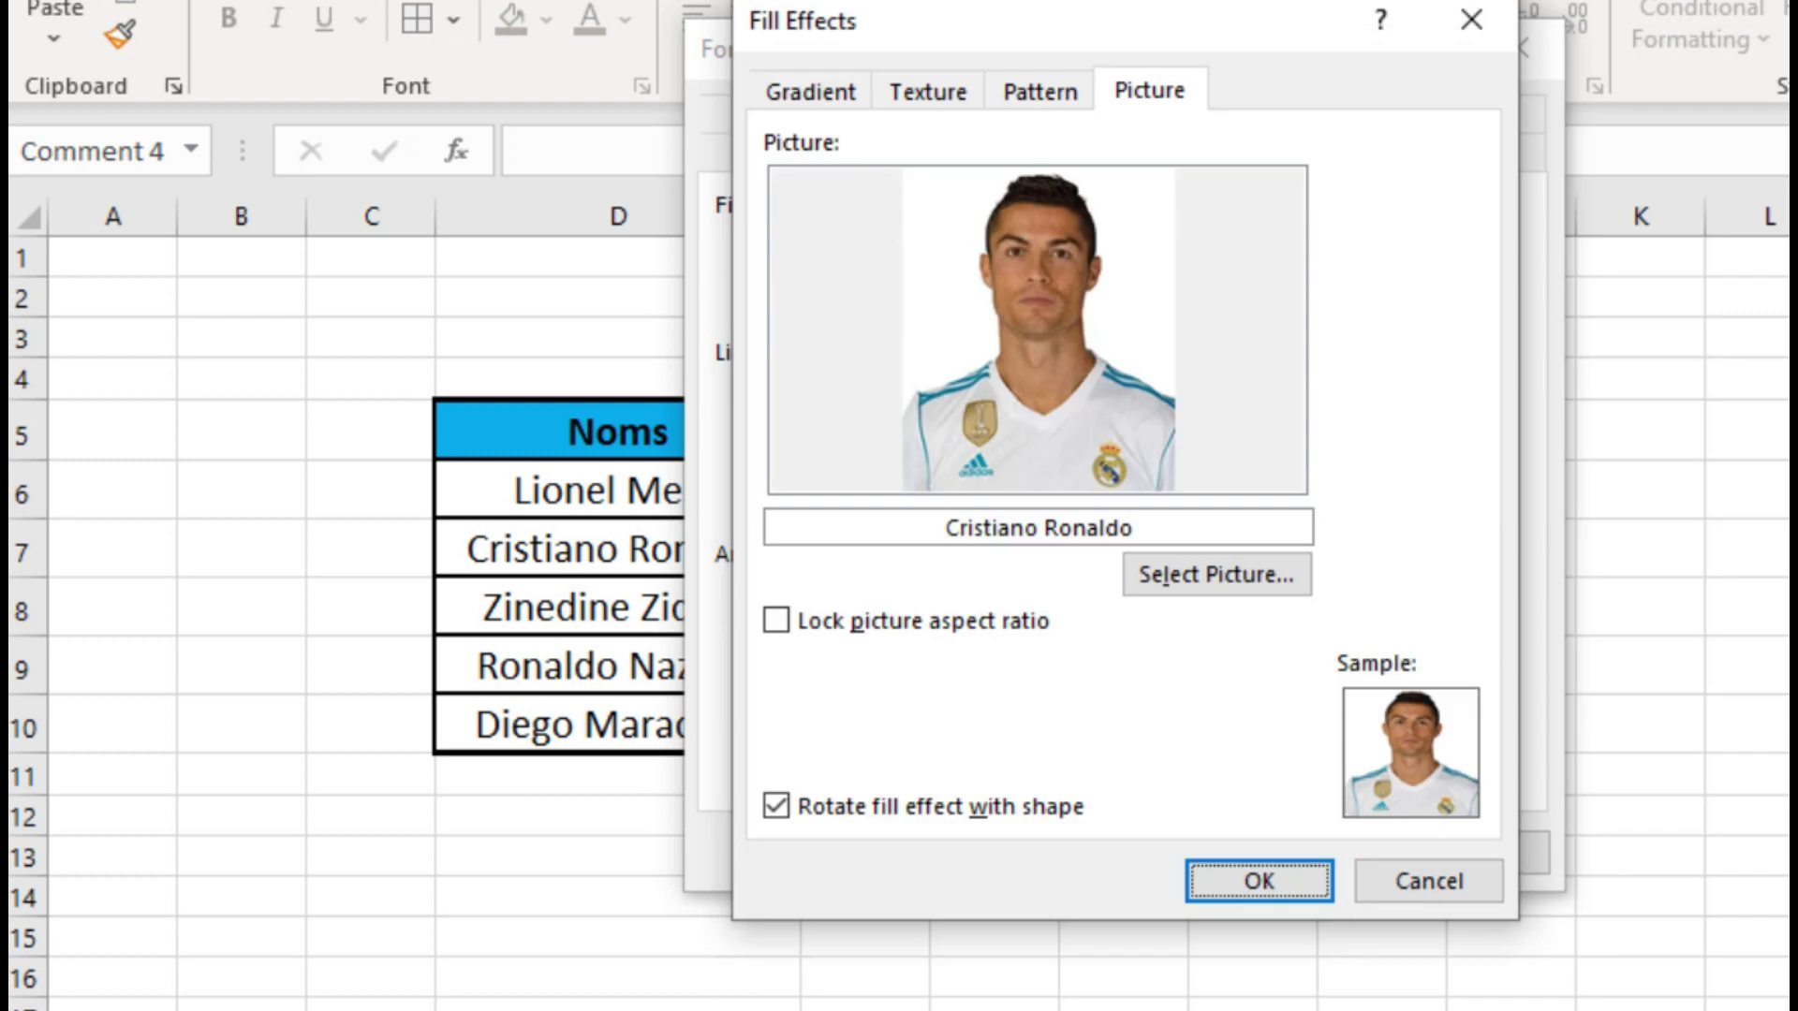
pyautogui.click(1256, 875)
pyautogui.press('Escape')
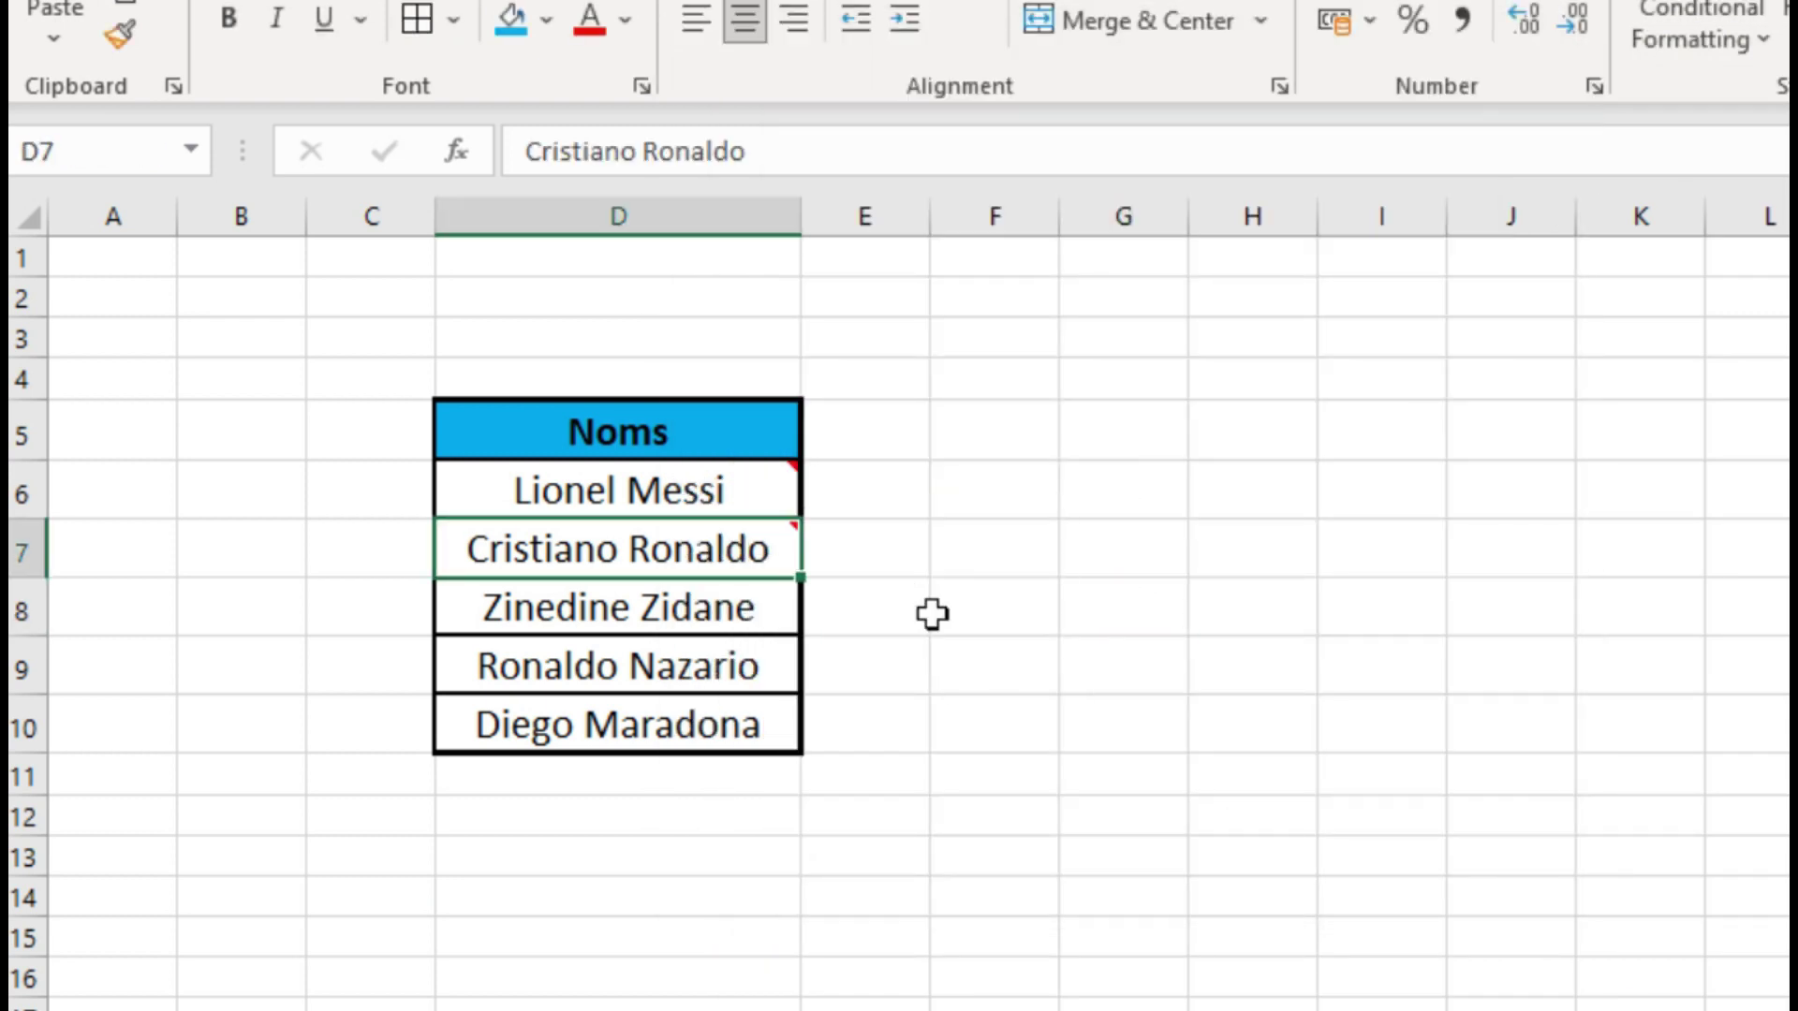
# Add a comment to Zinedine Zidane's cell D8 with the author name cleared
pyautogui.click(791, 610)
pyautogui.rightClick(791, 610)
pyautogui.click(970, 890)
pyautogui.press('BackSpace')
pyautogui.press('BackSpace')
pyautogui.press('BackSpace')
# Fill Zidane's comment with zidane-zinedine.jpg and resize it to a narrow, tall box
pyautogui.doubleClick(1122, 669)
pyautogui.click(1167, 253)
pyautogui.click(1023, 783)
pyautogui.click(1144, 128)
pyautogui.click(1136, 574)
pyautogui.click(1658, 538)
pyautogui.doubleClick(1658, 539)
pyautogui.click(1276, 890)
pyautogui.click(1171, 703)
pyautogui.moveTo(1127, 630); pyautogui.dragTo(1076, 634)
pyautogui.moveTo(948, 726); pyautogui.dragTo(945, 774)
# Add a comment to Ronaldo Nazario's cell D9 with the author name cleared
pyautogui.rightClick(642, 668)
pyautogui.click(867, 874)
pyautogui.press('BackSpace')
# Fill Ronaldo Nazario's comment with his photo and resize it to a narrow, tall box
pyautogui.rightClick(1126, 676)
pyautogui.click(1324, 514)
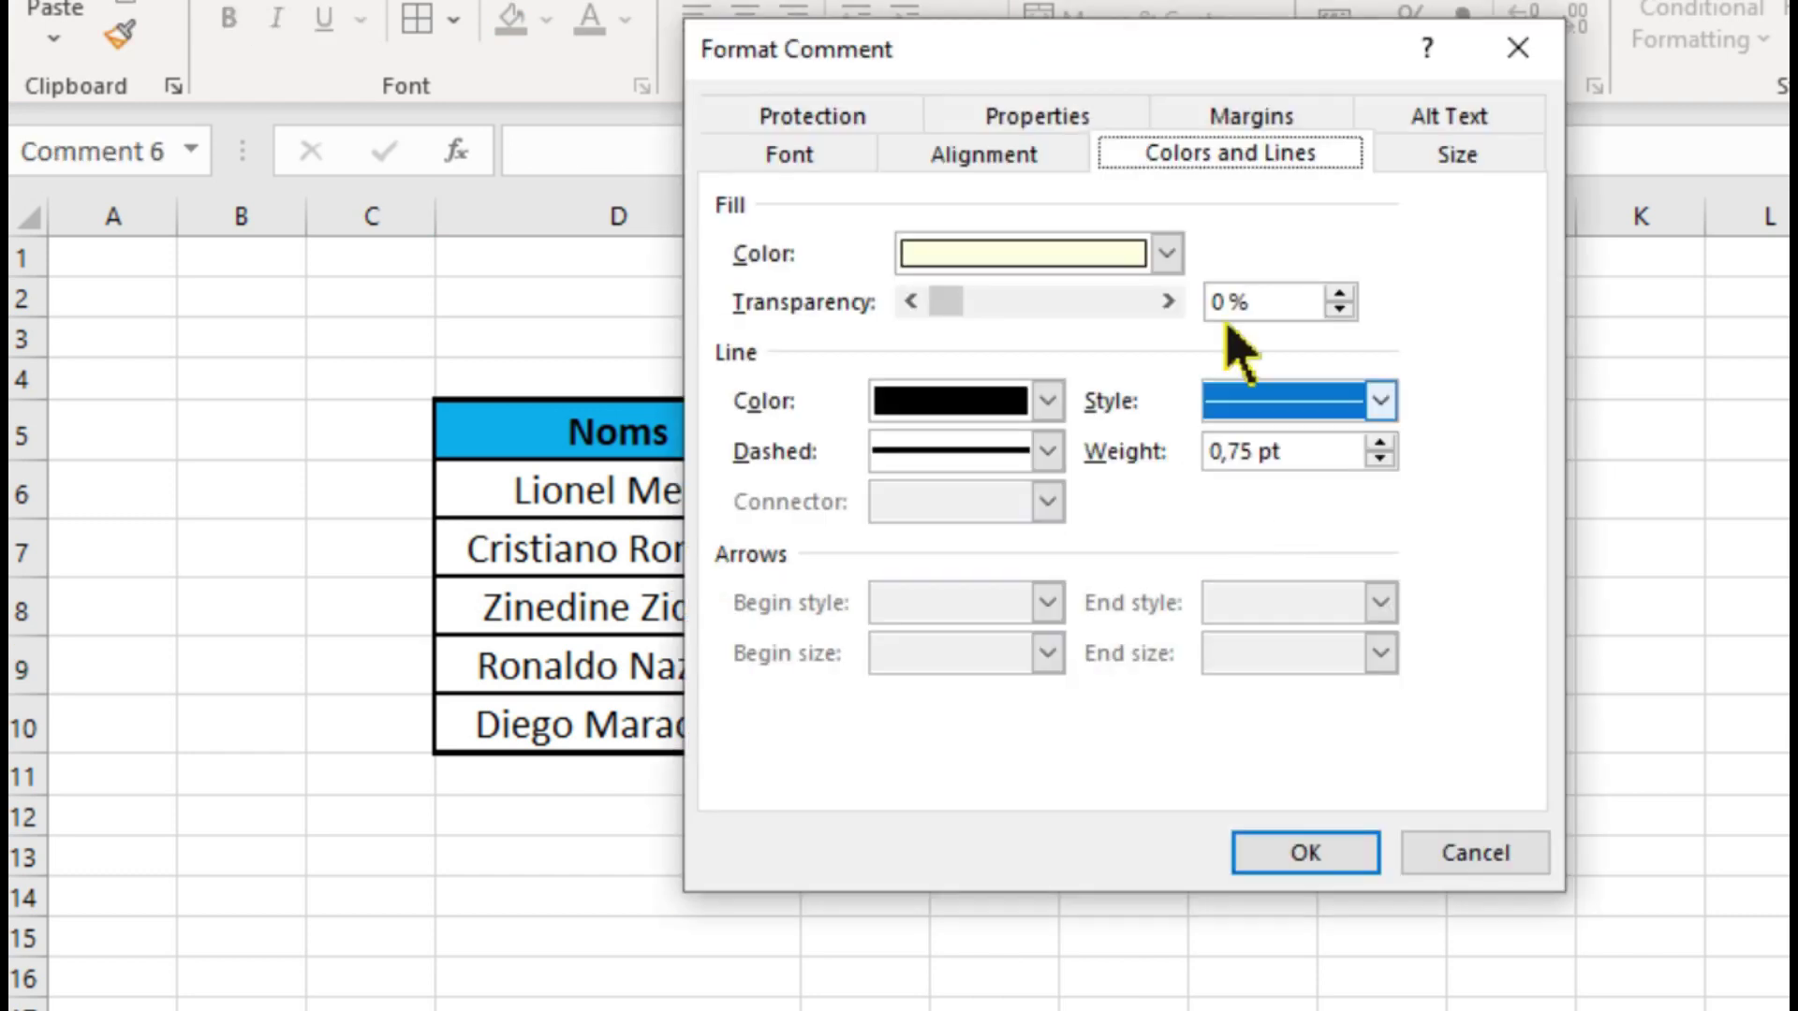
pyautogui.click(1168, 249)
pyautogui.click(1164, 409)
pyautogui.click(1149, 88)
pyautogui.click(1136, 534)
pyautogui.click(1239, 579)
pyautogui.doubleClick(1424, 421)
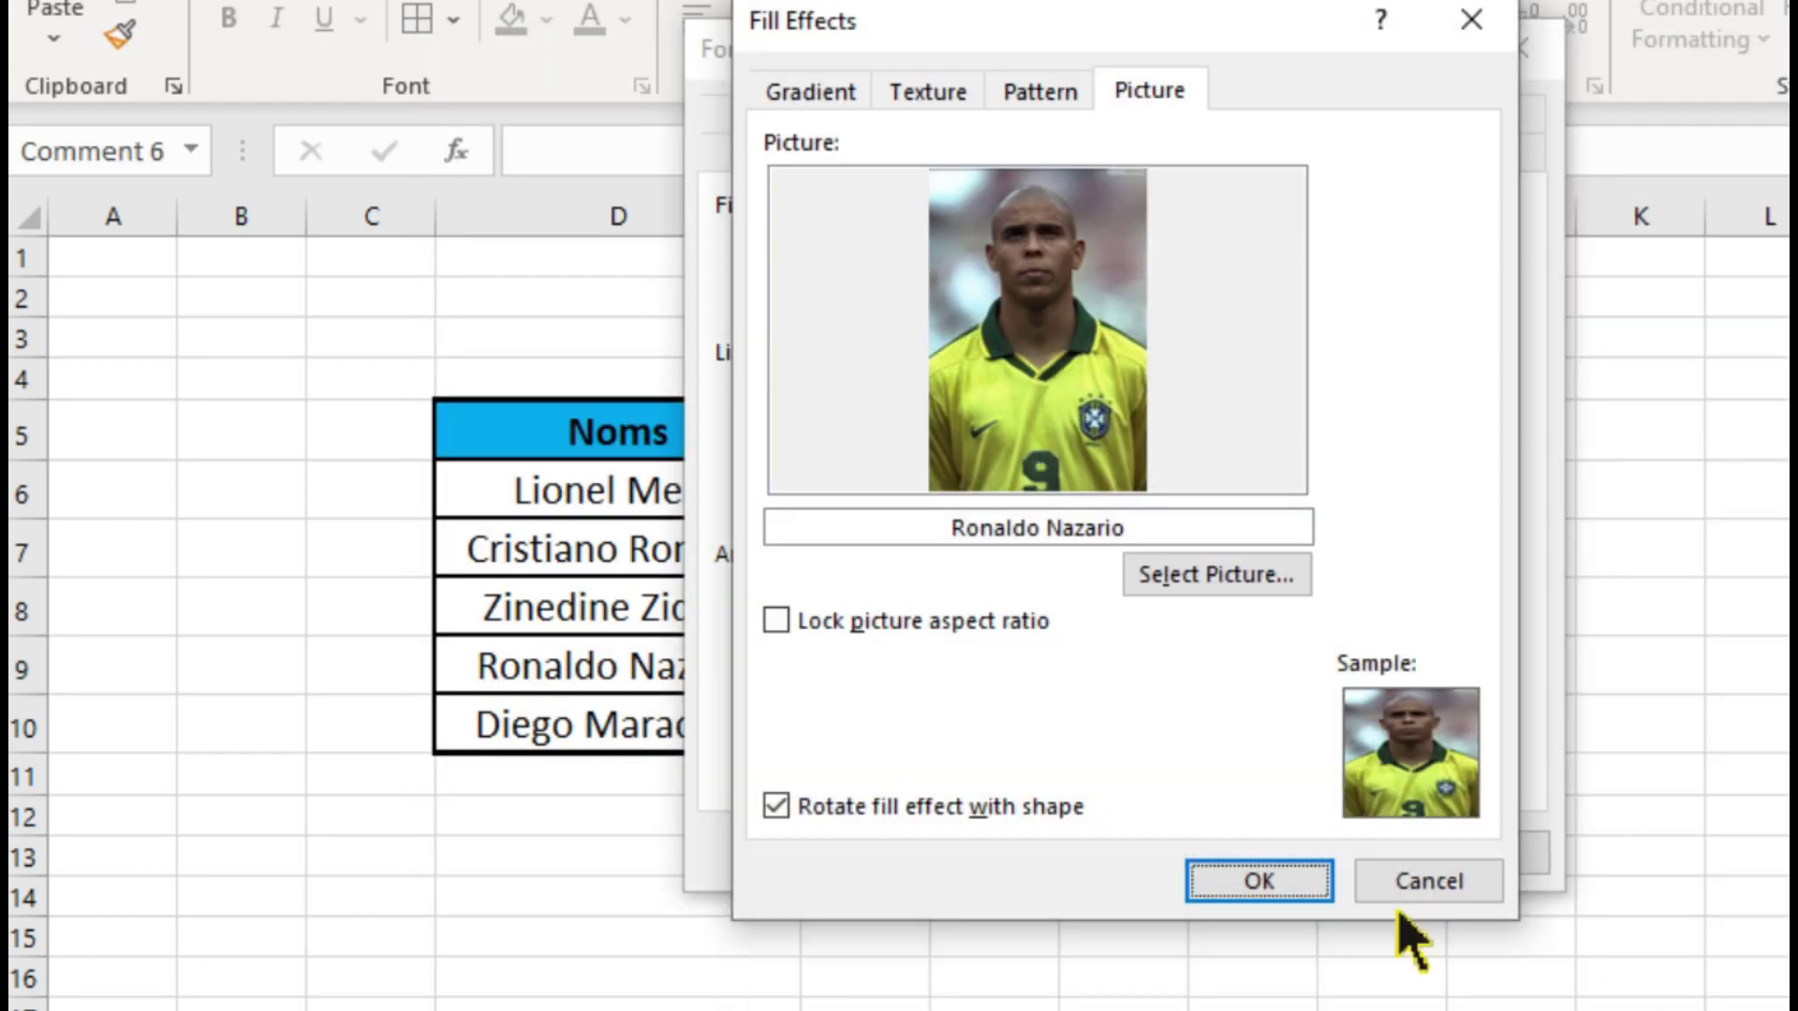
pyautogui.click(1256, 878)
pyautogui.click(1171, 703)
pyautogui.moveTo(1123, 702); pyautogui.dragTo(1062, 701)
pyautogui.moveTo(942, 783); pyautogui.dragTo(947, 838)
# Add a comment to Diego Maradona's cell D10 with the author name cleared
pyautogui.click(746, 726)
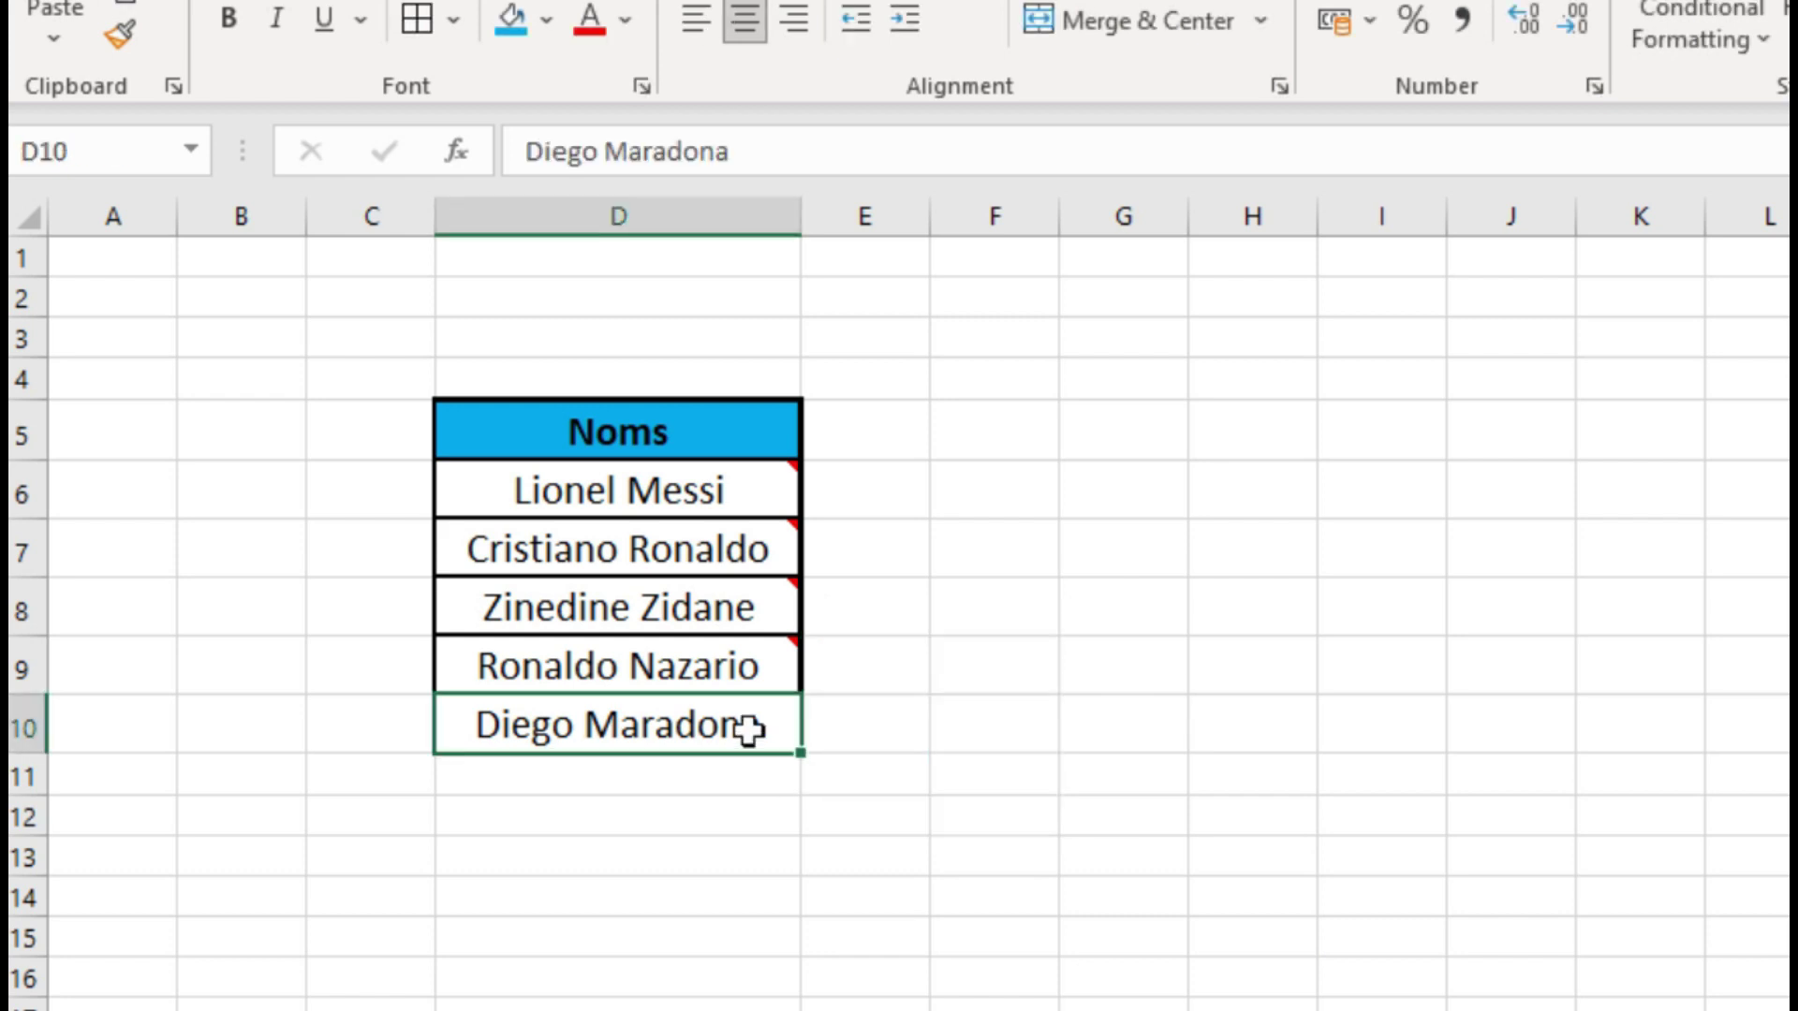
pyautogui.rightClick(747, 727)
pyautogui.click(890, 883)
pyautogui.press('BackSpace')
pyautogui.press('BackSpace')
pyautogui.press('BackSpace')
# Fill Maradona's comment with Diego Maradona.jpg, resize it narrower and taller, then hide it
pyautogui.rightClick(1112, 777)
pyautogui.click(1245, 642)
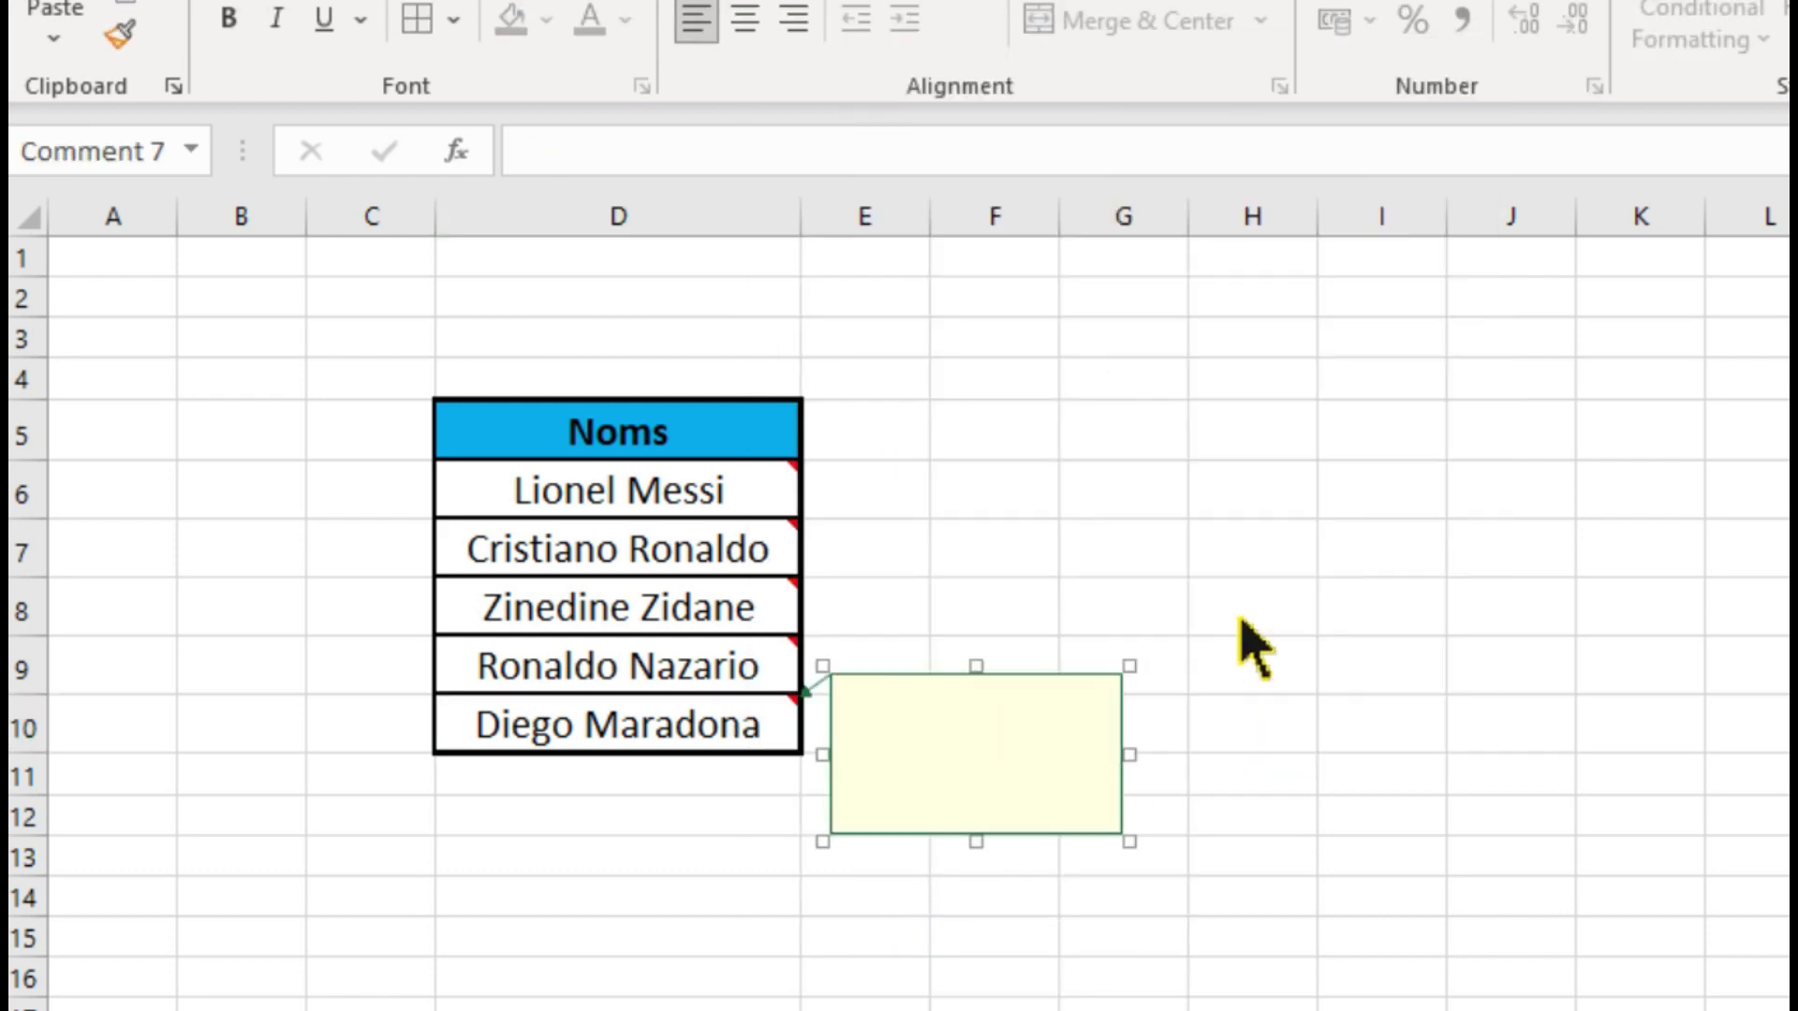
pyautogui.click(1164, 249)
pyautogui.click(1164, 409)
pyautogui.click(1225, 579)
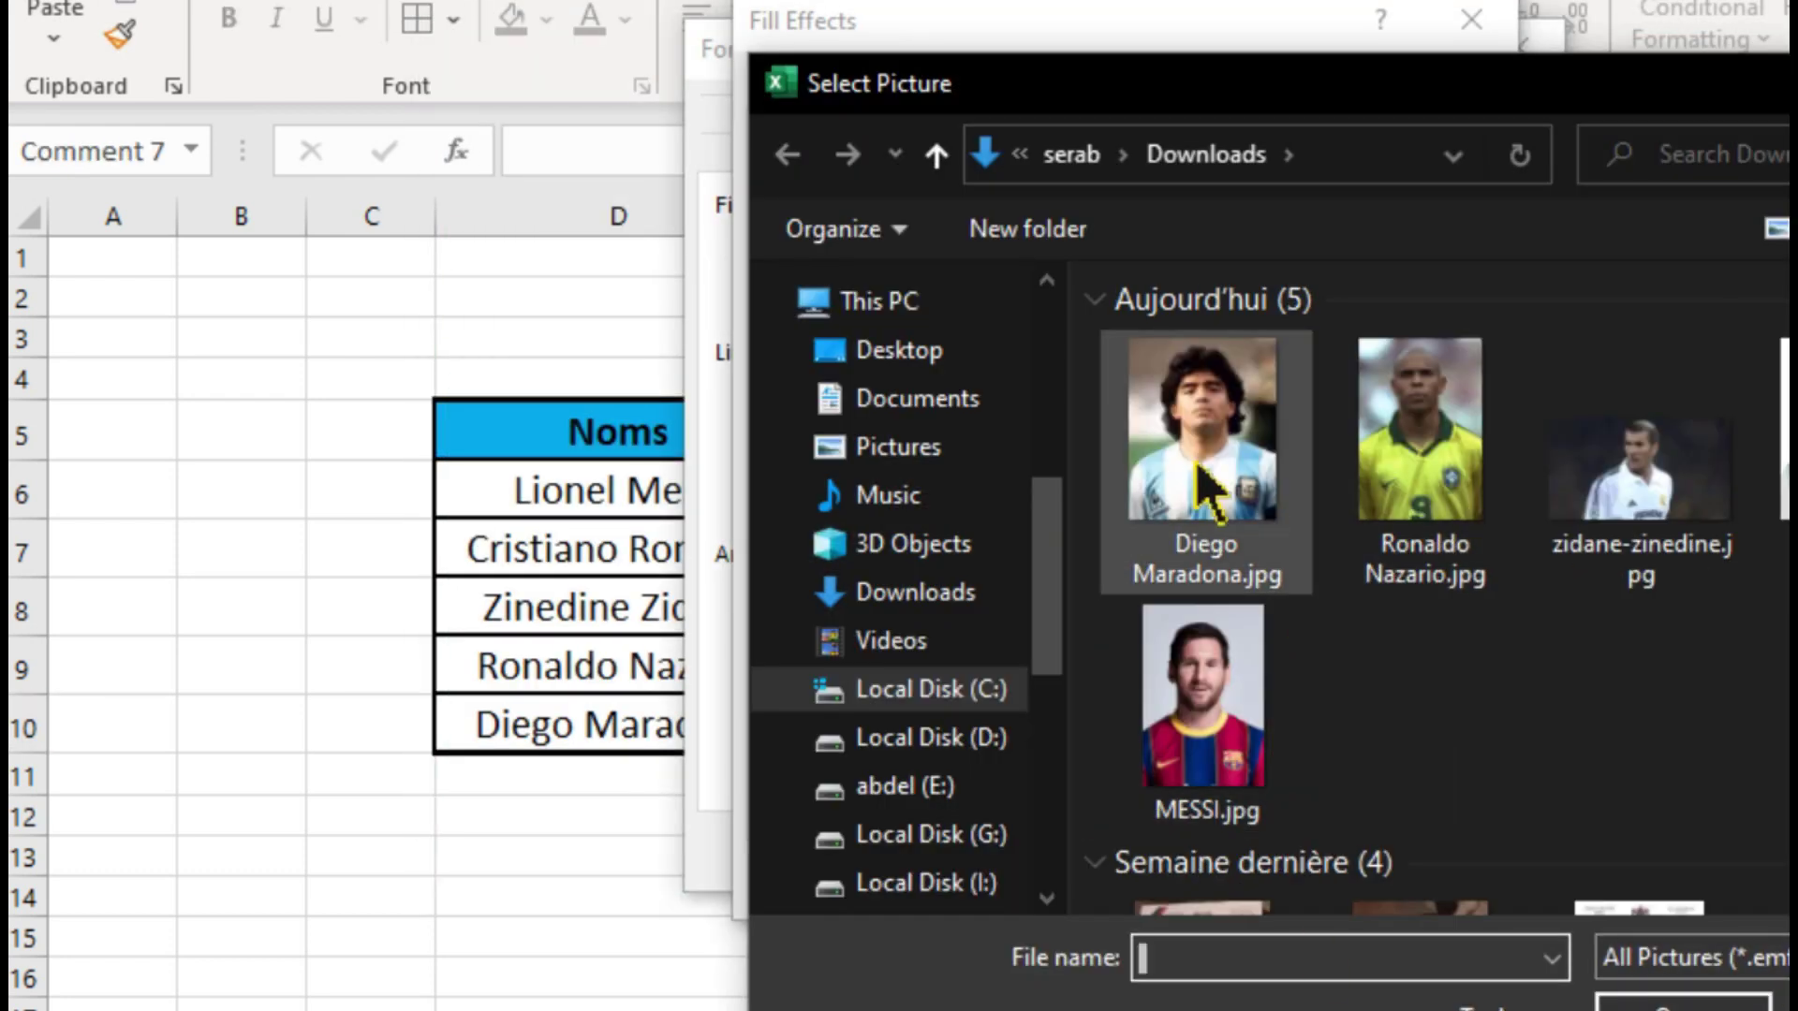
pyautogui.doubleClick(1196, 439)
pyautogui.click(1288, 883)
pyautogui.click(1302, 871)
pyautogui.moveTo(1130, 754); pyautogui.dragTo(1077, 754)
pyautogui.moveTo(949, 842); pyautogui.dragTo(949, 893)
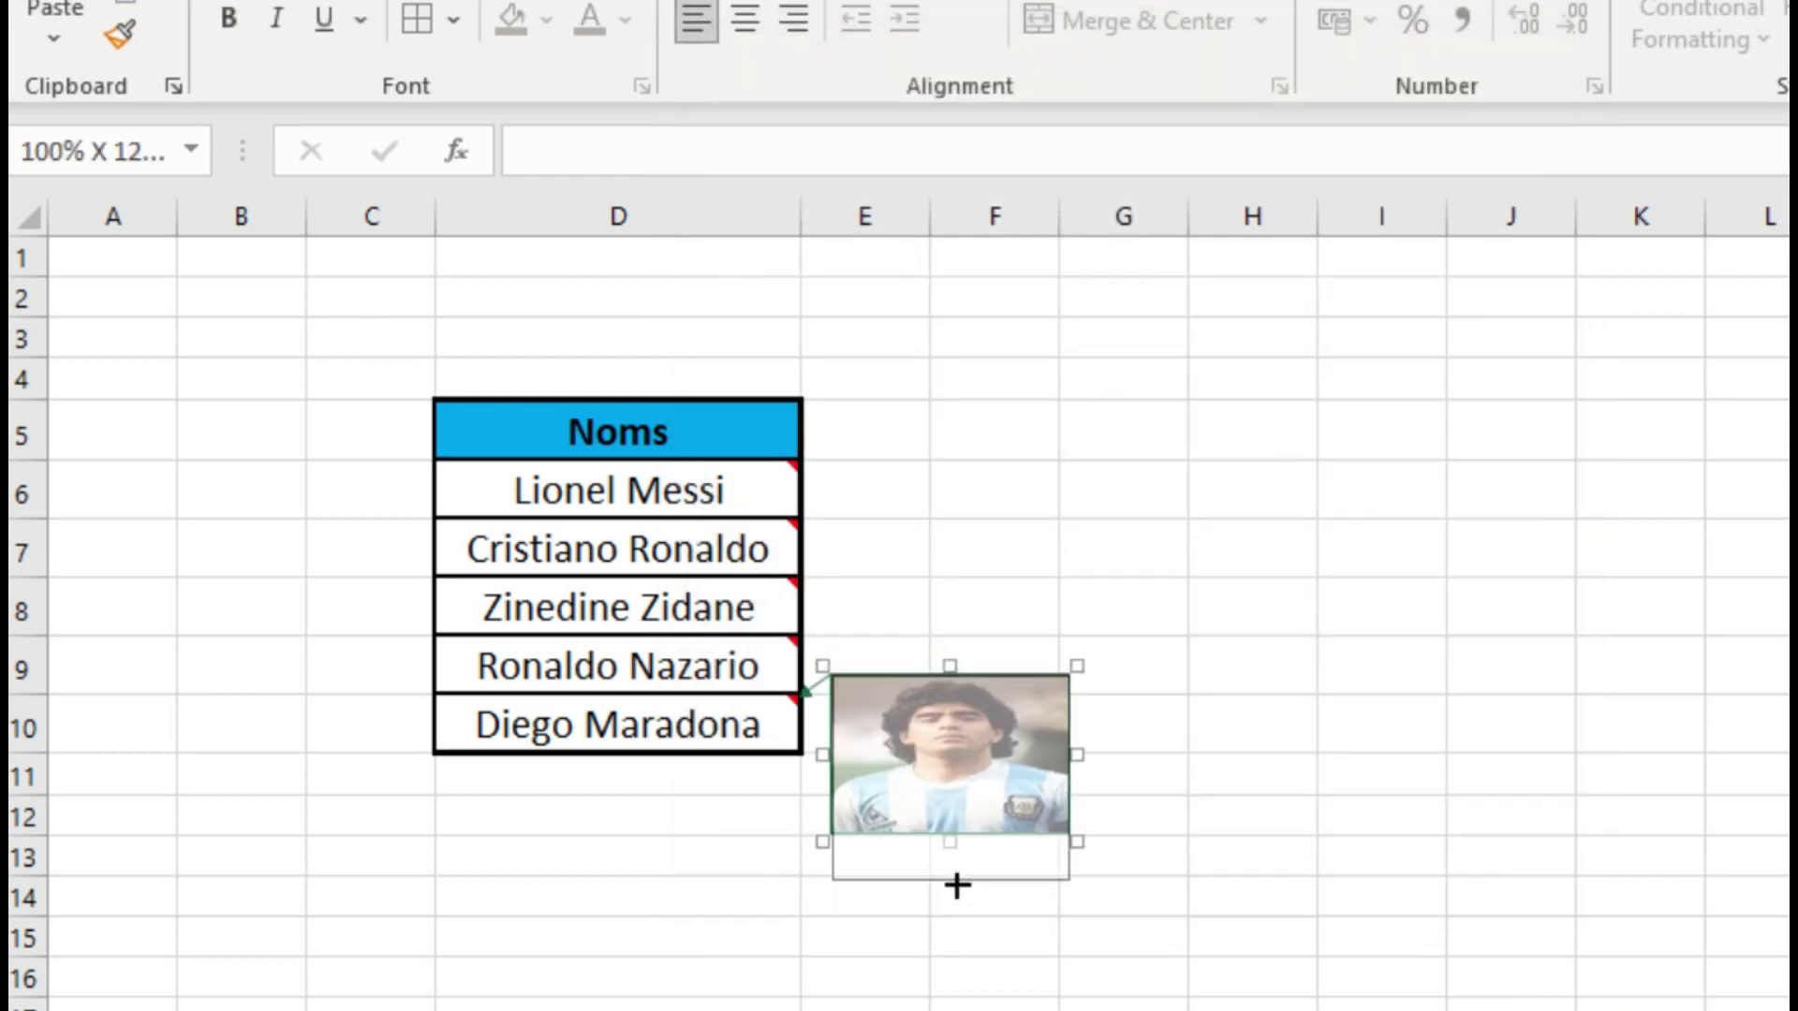
pyautogui.click(1262, 836)
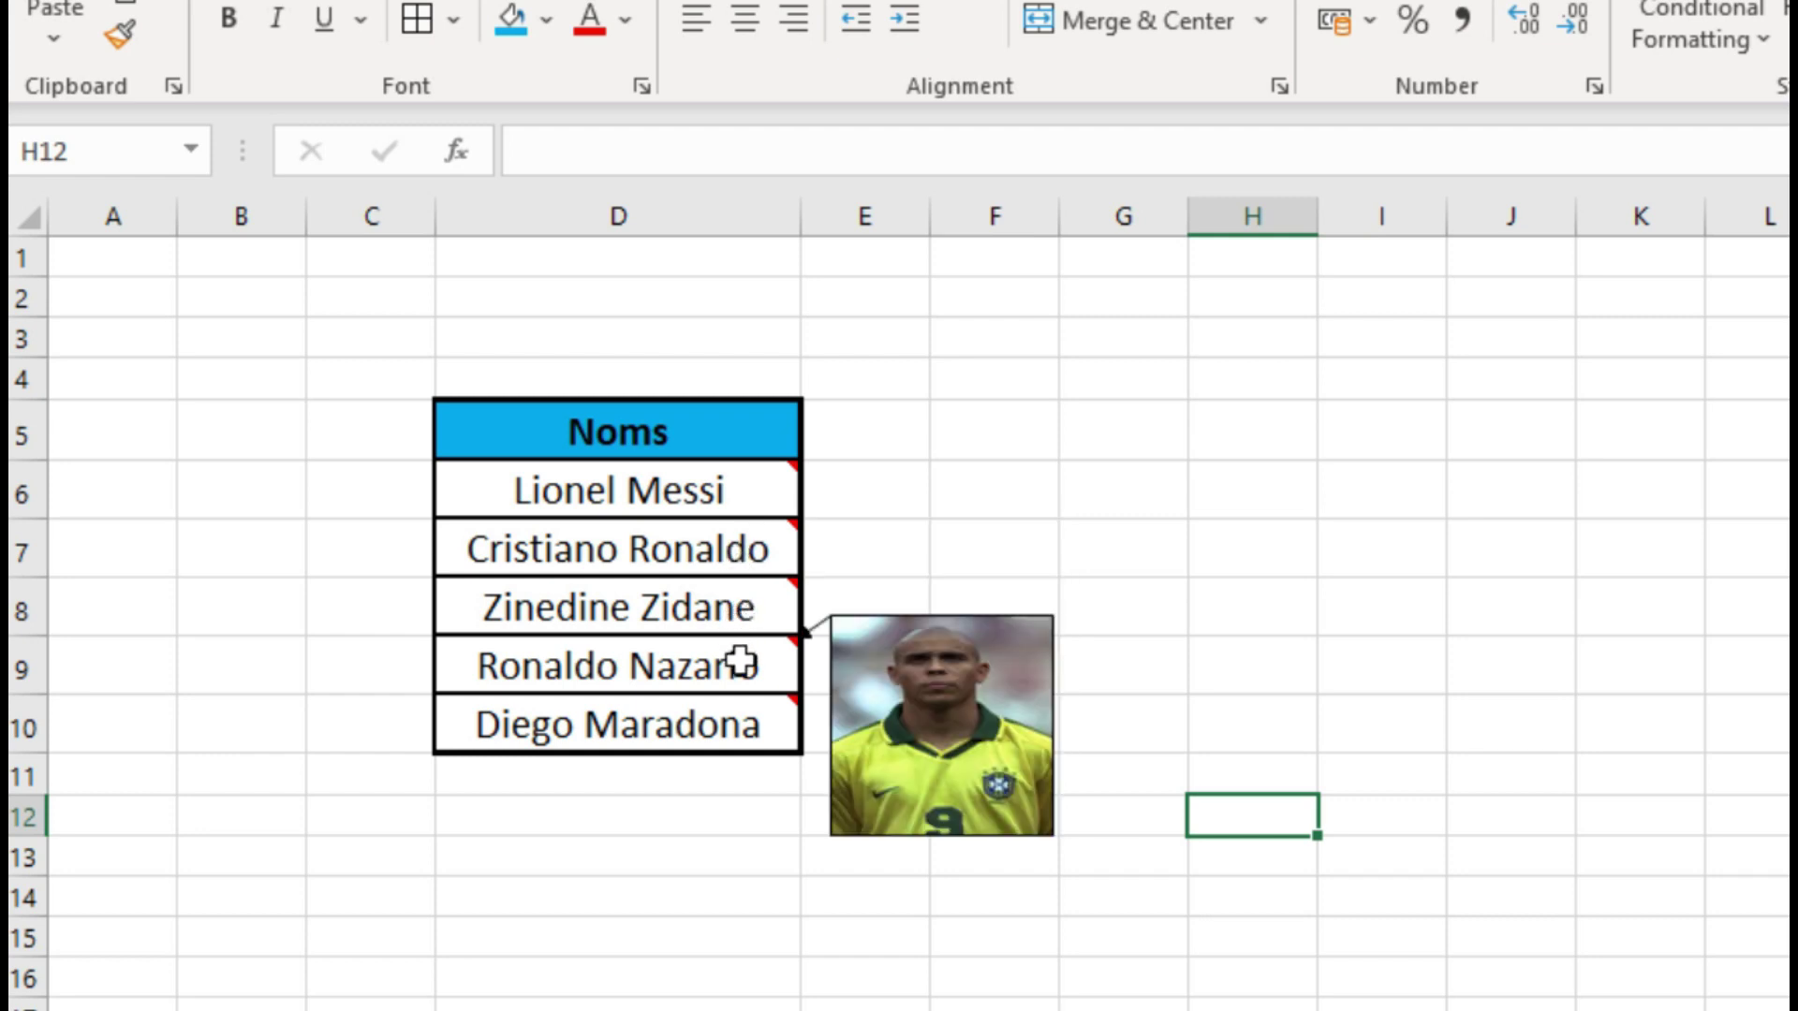
pyautogui.moveTo(576, 663)
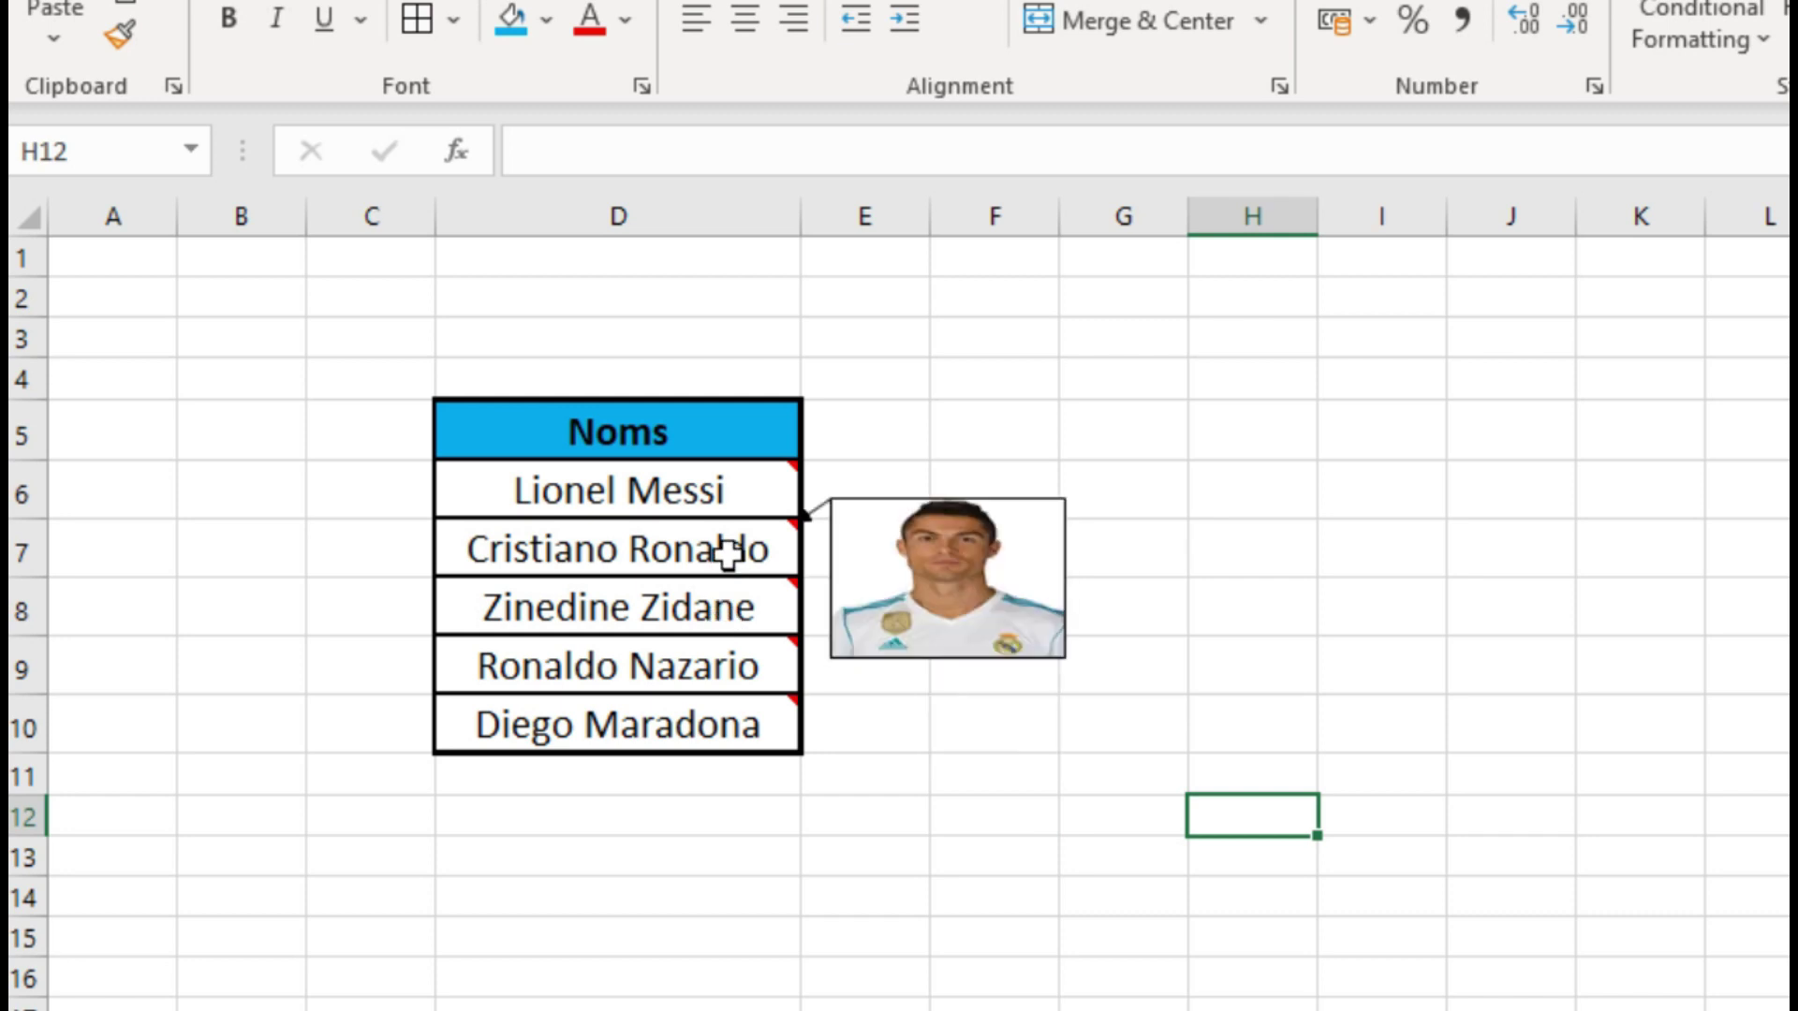
pyautogui.moveTo(618, 491)
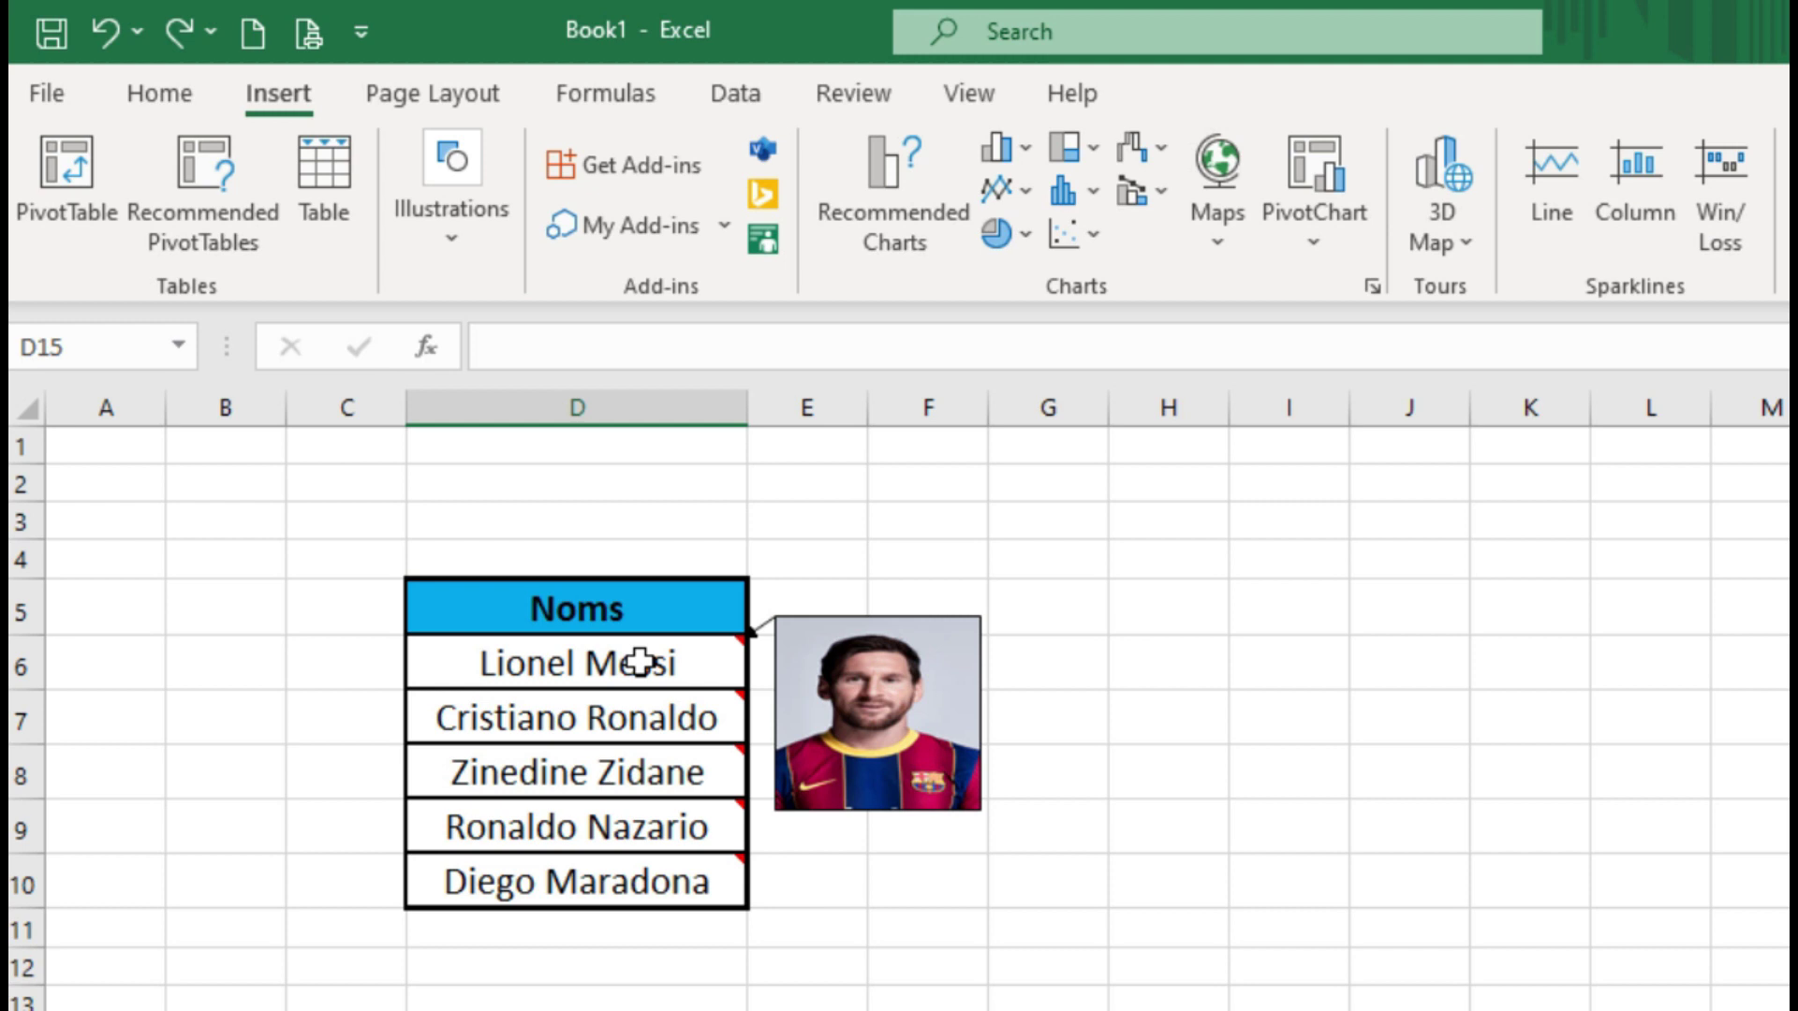
# Delete the photo comment from Lionel Messi's cell D6
pyautogui.rightClick(646, 666)
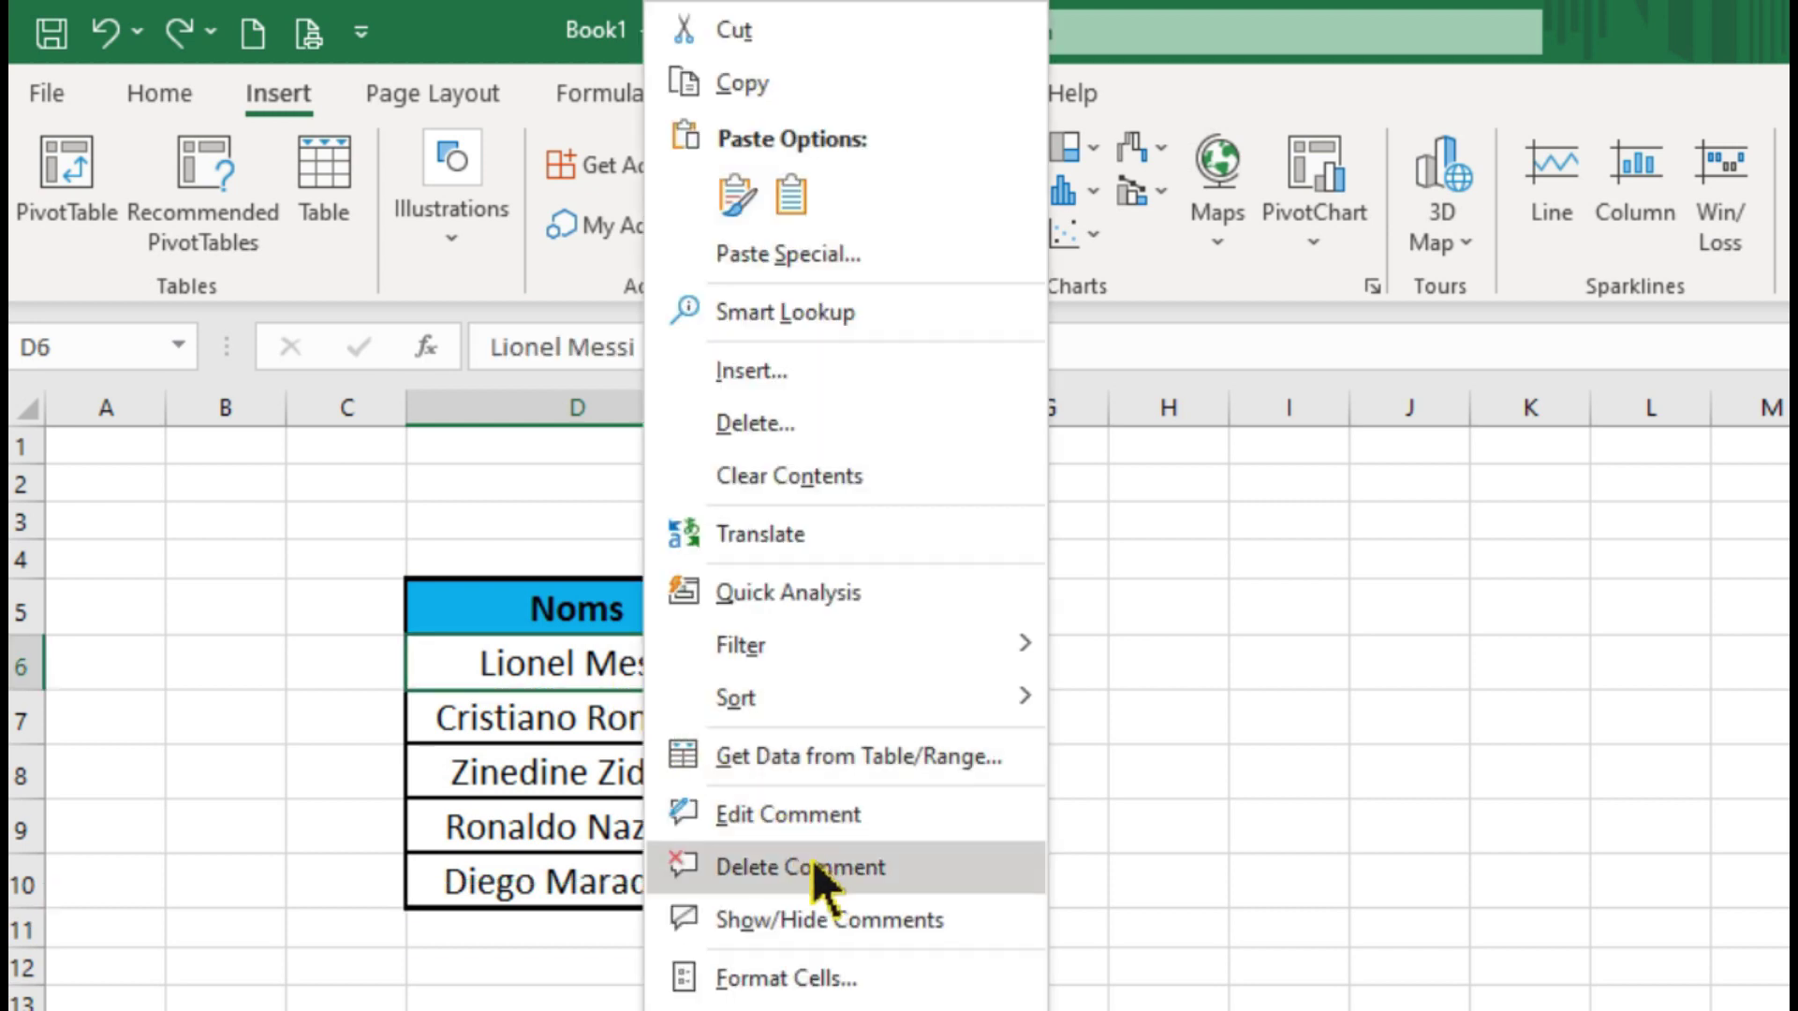
pyautogui.click(766, 890)
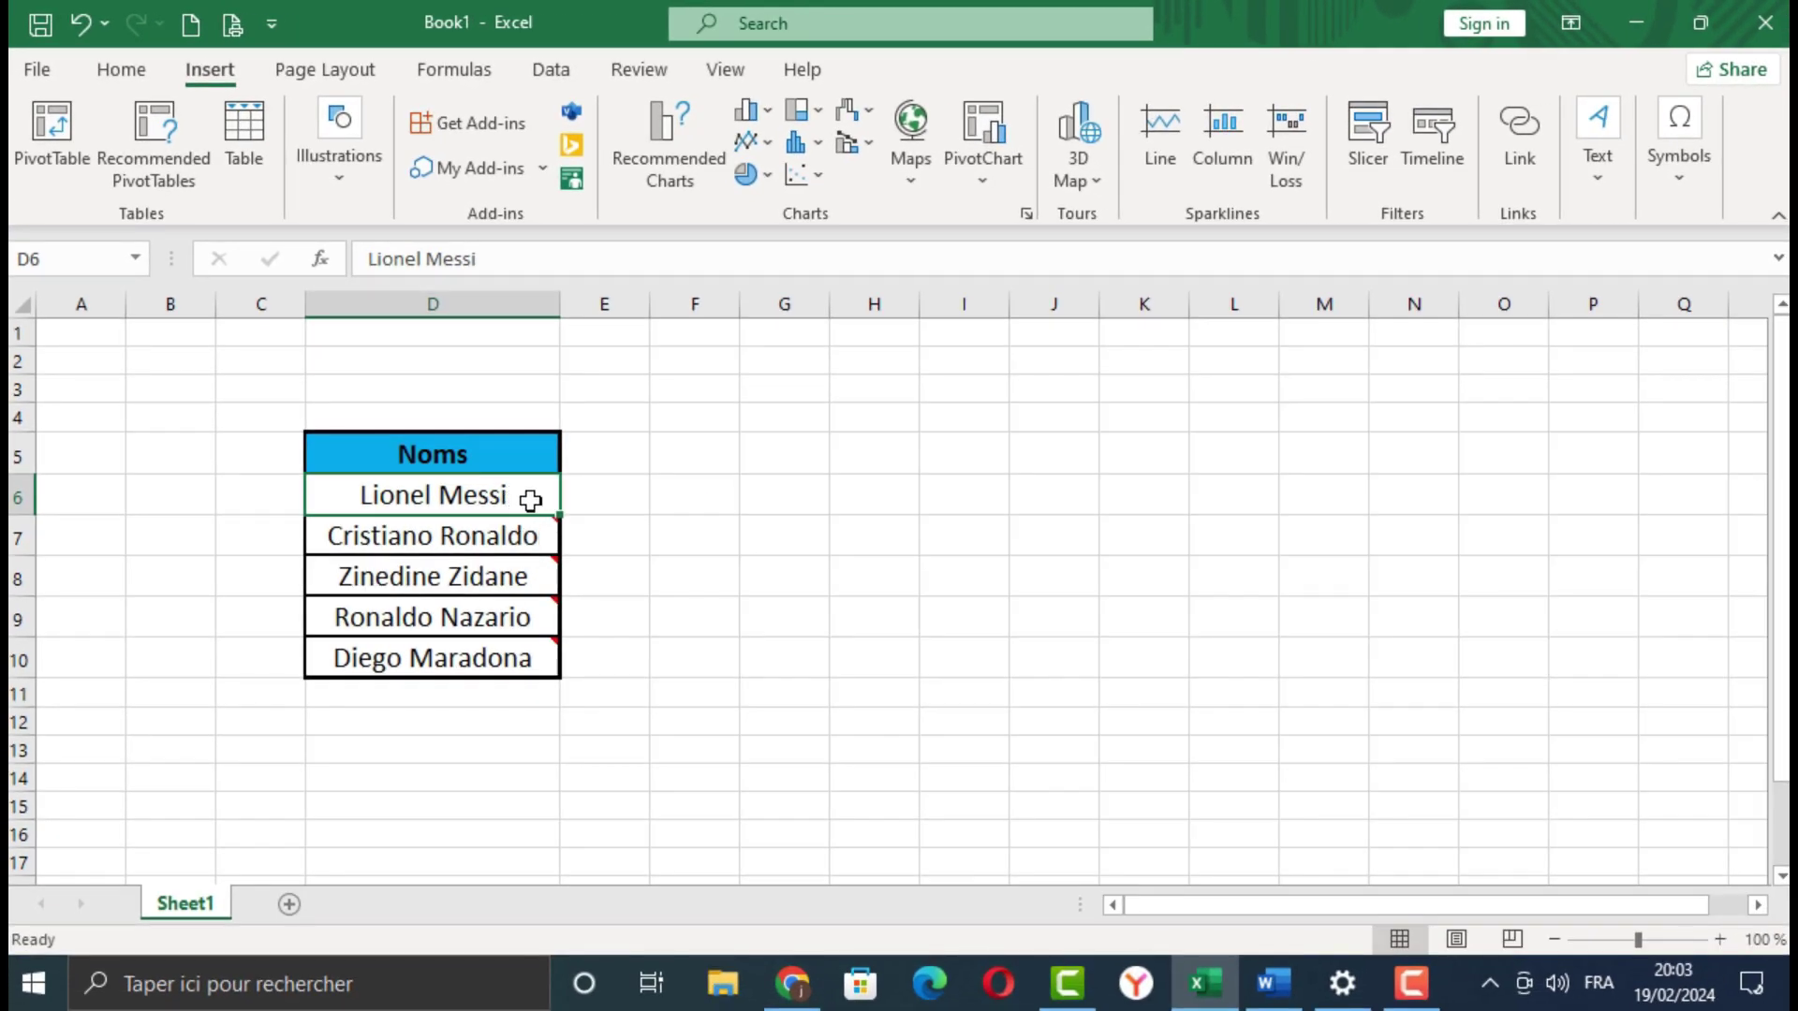
pyautogui.click(867, 506)
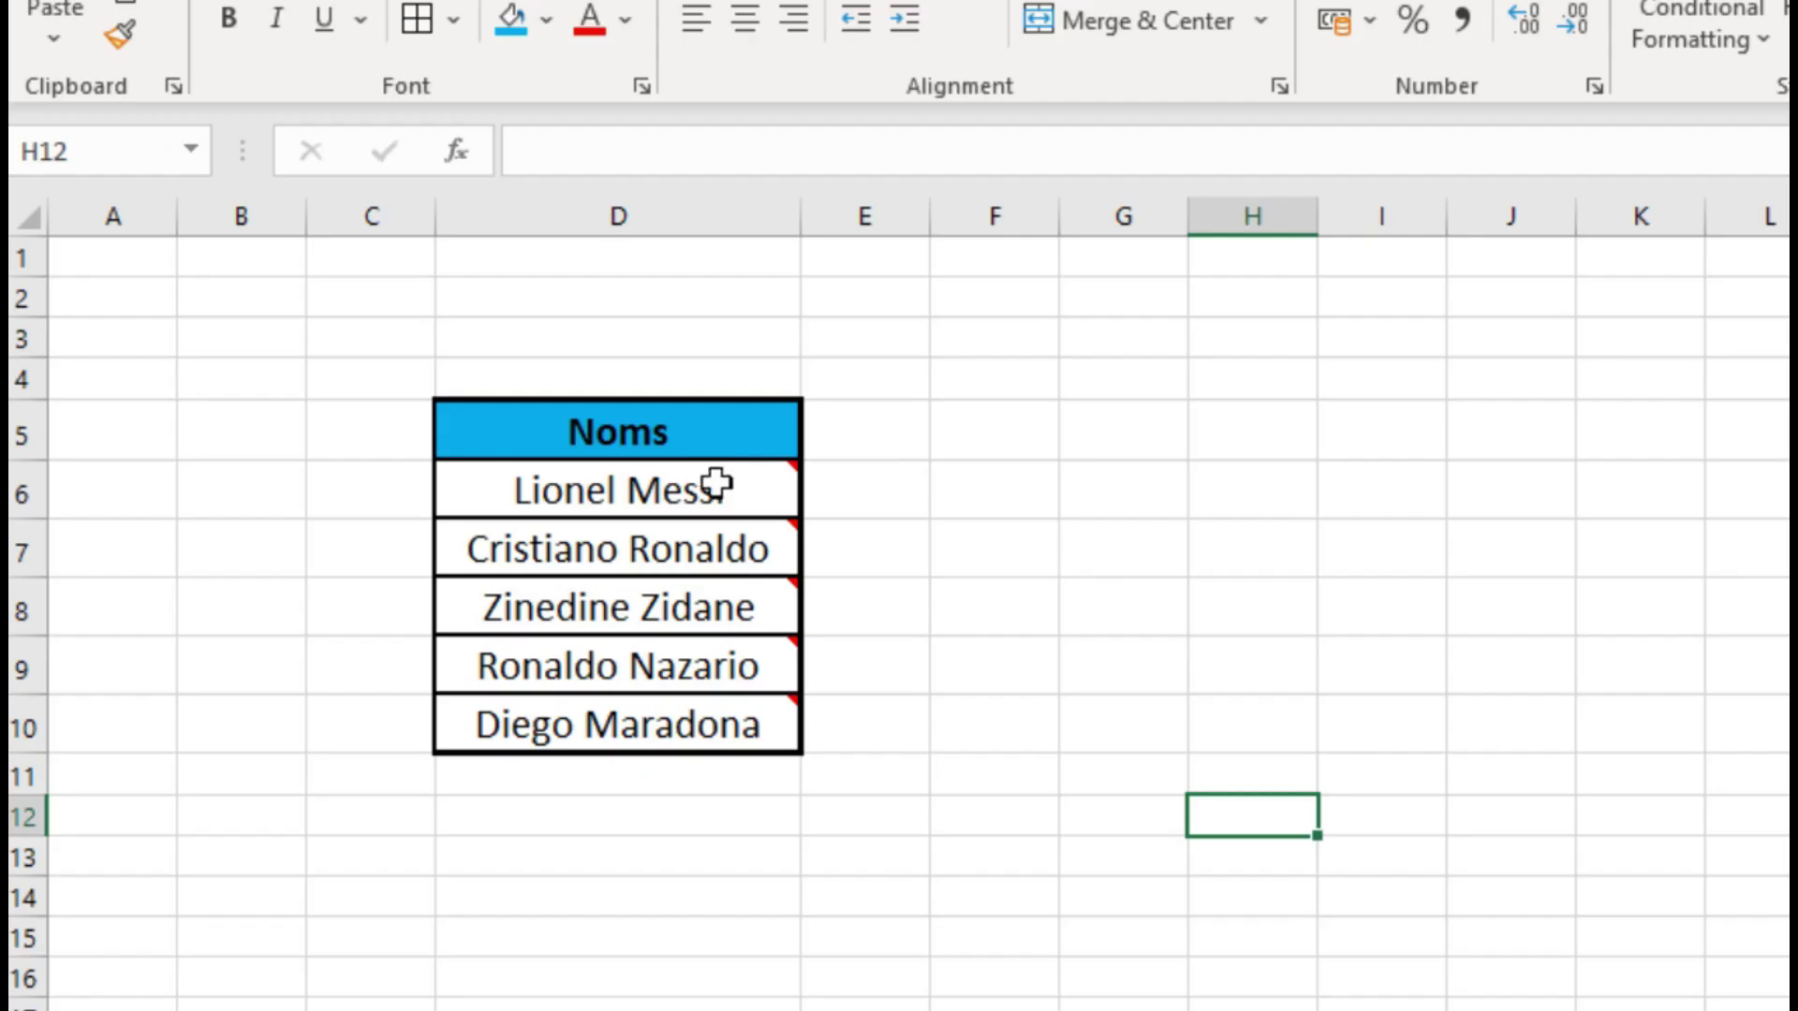